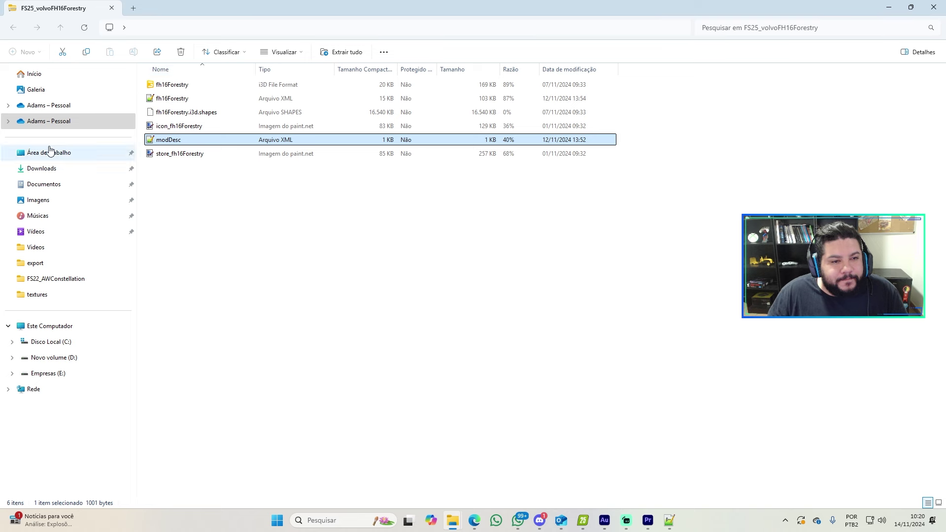
- Open the FS25_T8Kong folder inside the FarmingSimulator2025 mods folder and show its files as large icons
left_click(56, 270)
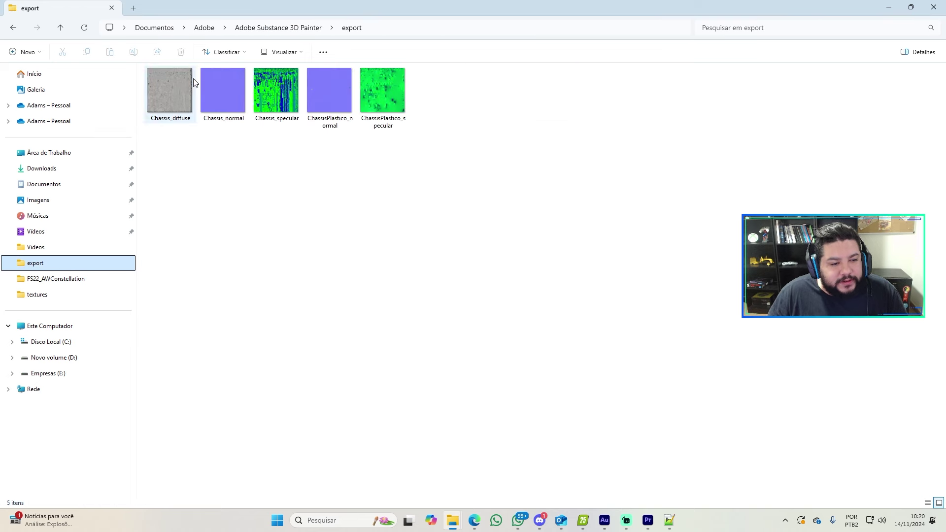
left_click(39, 280)
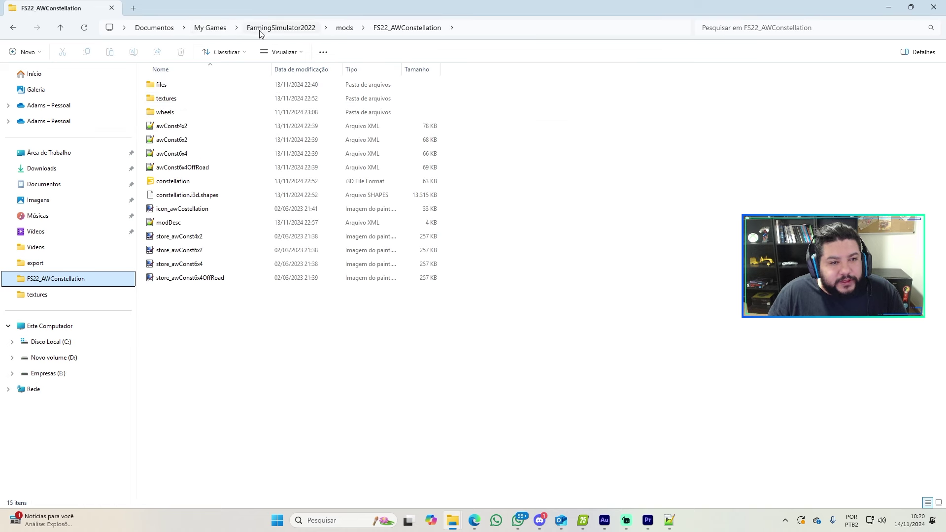
left_click(221, 29)
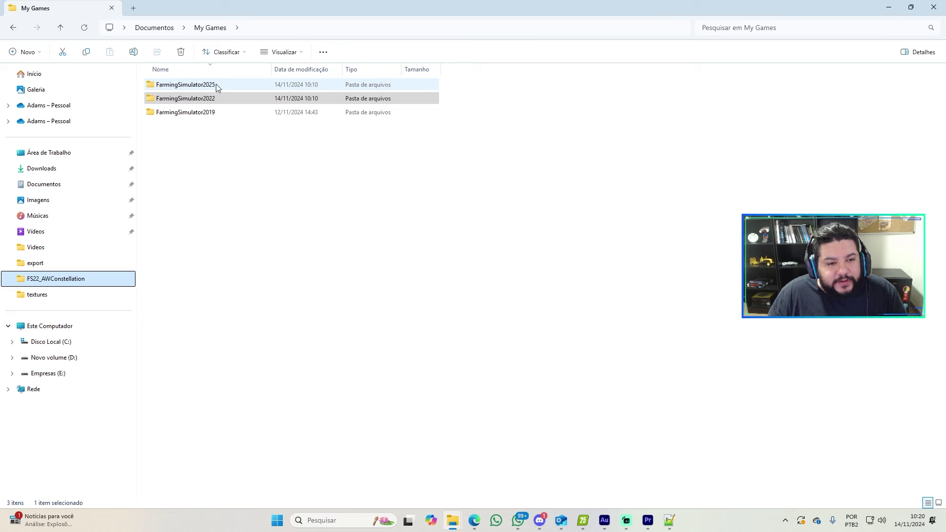
double_click(216, 84)
left_click(170, 251)
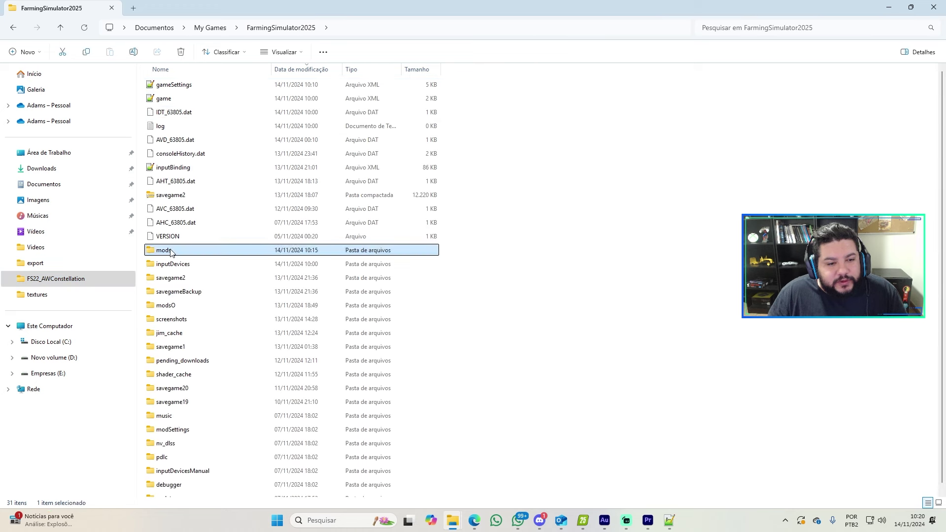
double_click(171, 251)
double_click(195, 86)
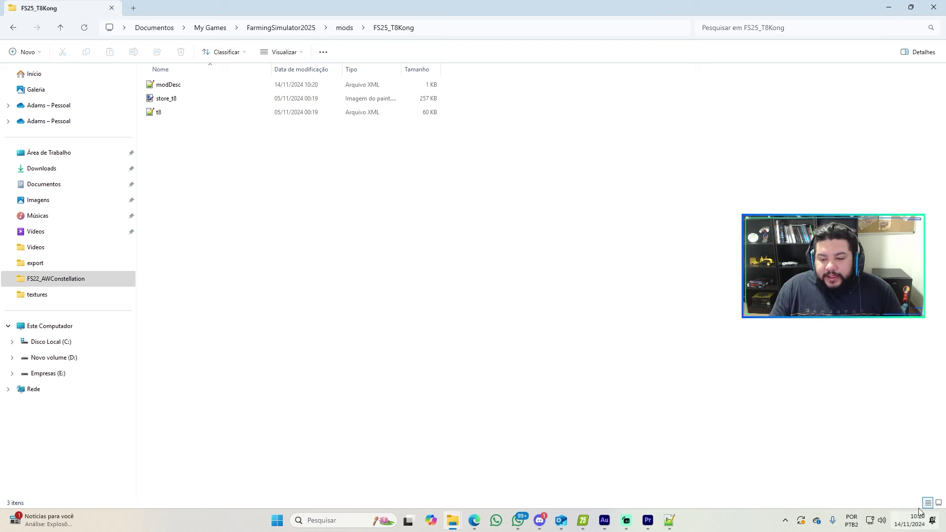
left_click(938, 503)
- Open the mod's t8 XML file in the text editor
left_click(166, 104)
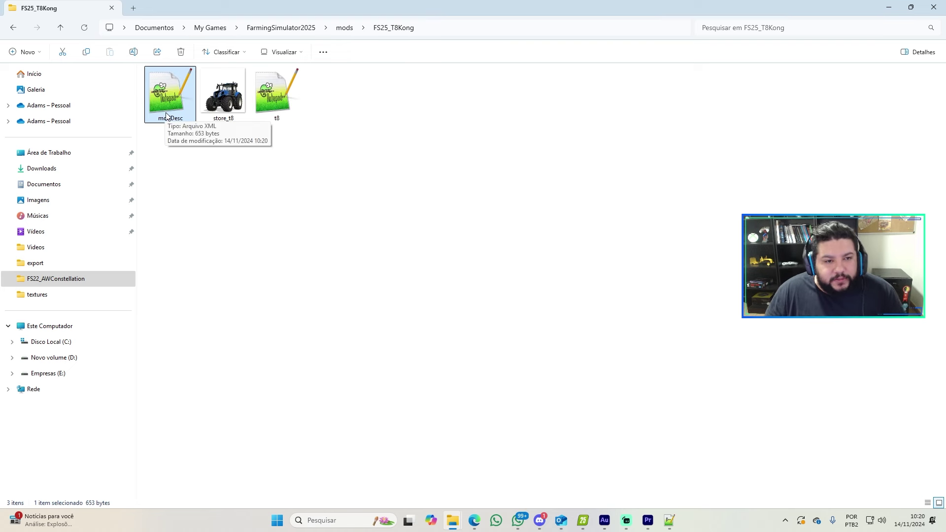
left_click(245, 117)
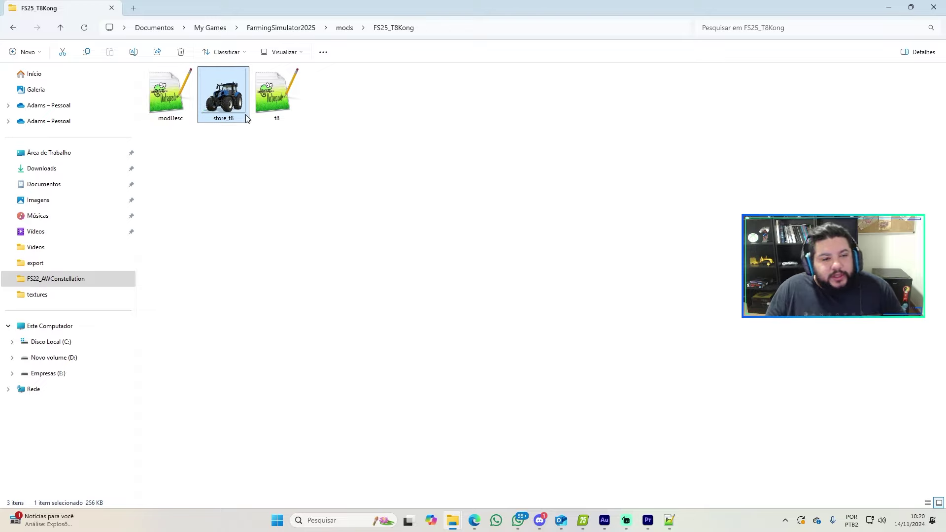
left_click(266, 109)
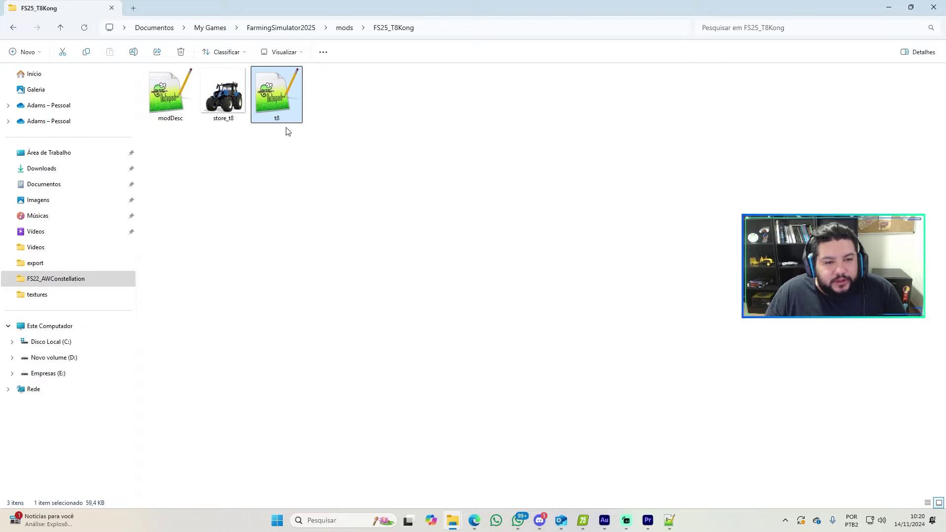
double_click(277, 97)
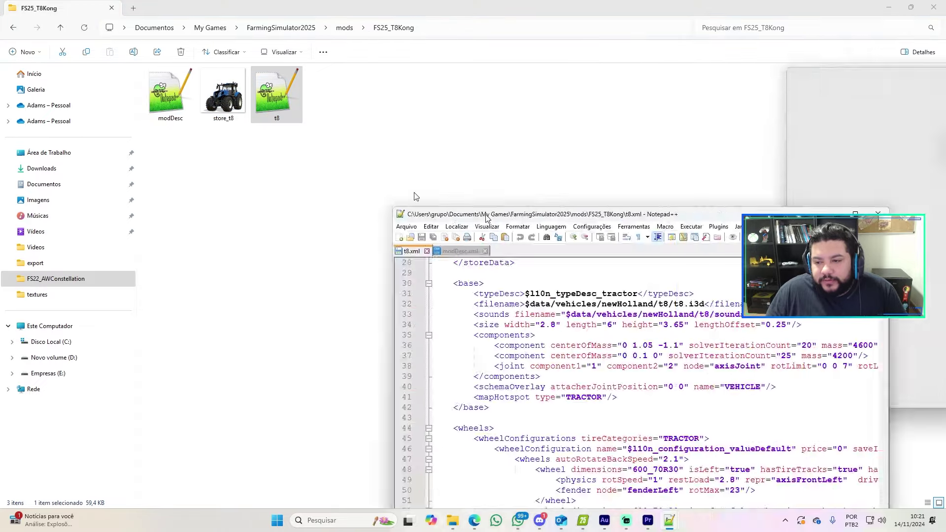
- Locate the sounds filename entry in the base section of t8.xml and examine its path
scroll(117, 281, "up", 1)
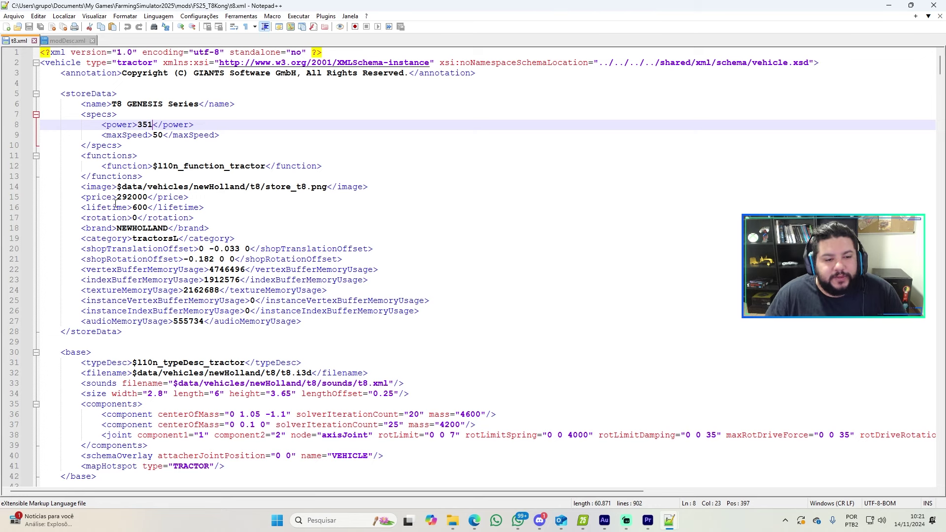
scroll(115, 204, "down", 4)
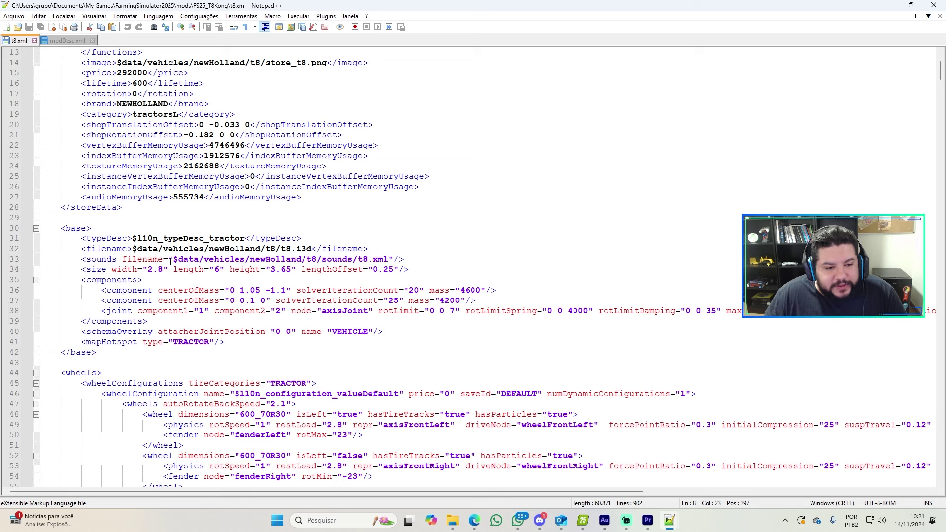
left_click(188, 260)
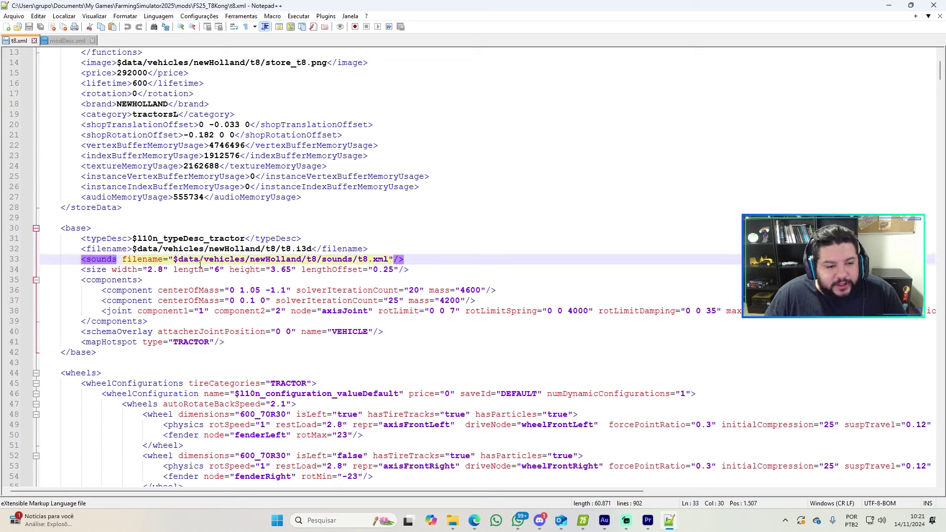
double_click(272, 259)
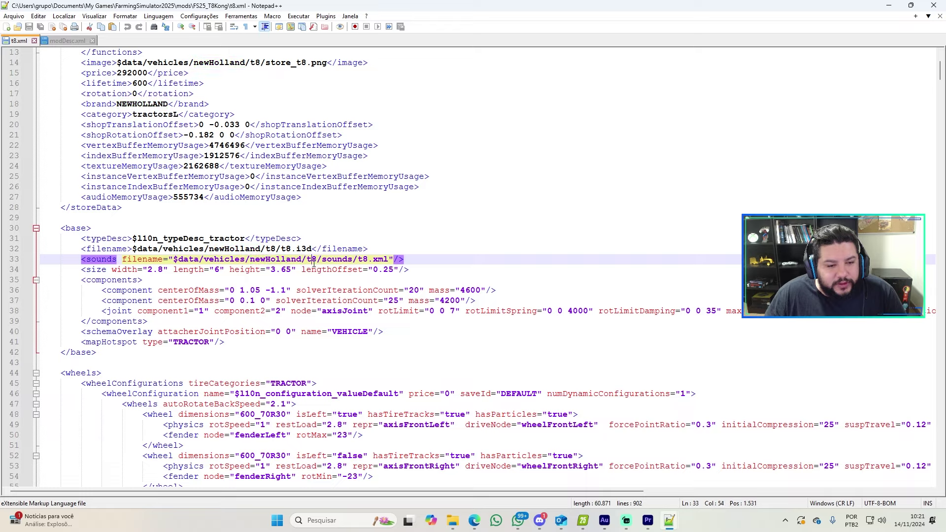
left_click(337, 261)
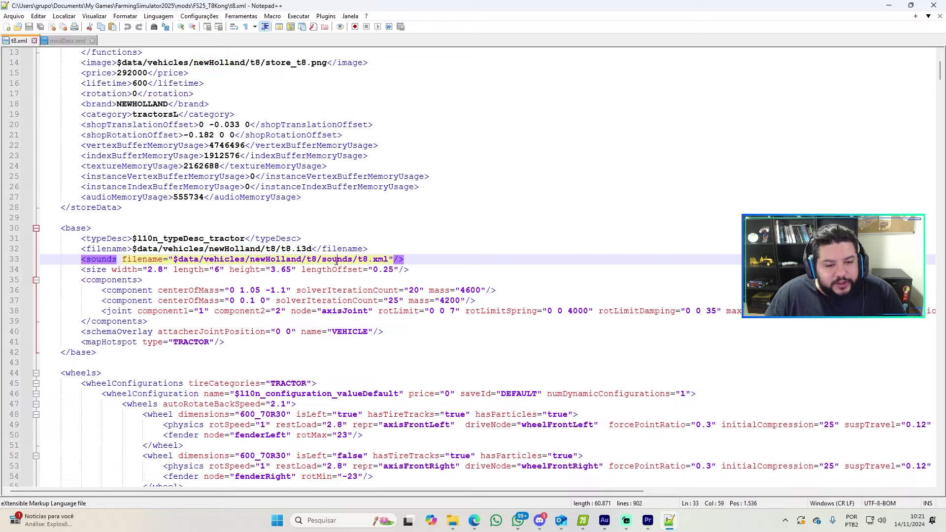
- Switch to Farming Simulator 25 and lease the AGCO White 8010 Series from the medium tractors category
left_click(583, 521)
key("p")
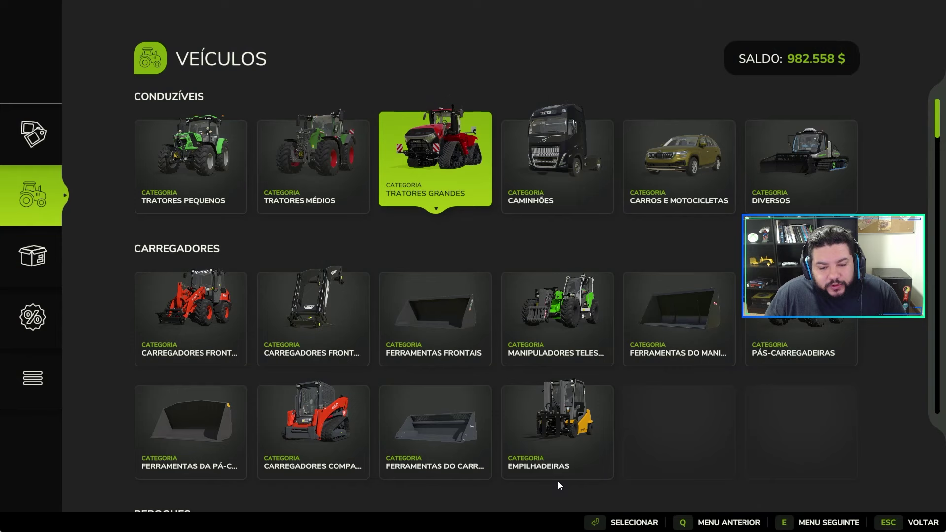
left_click(311, 171)
left_click(497, 197)
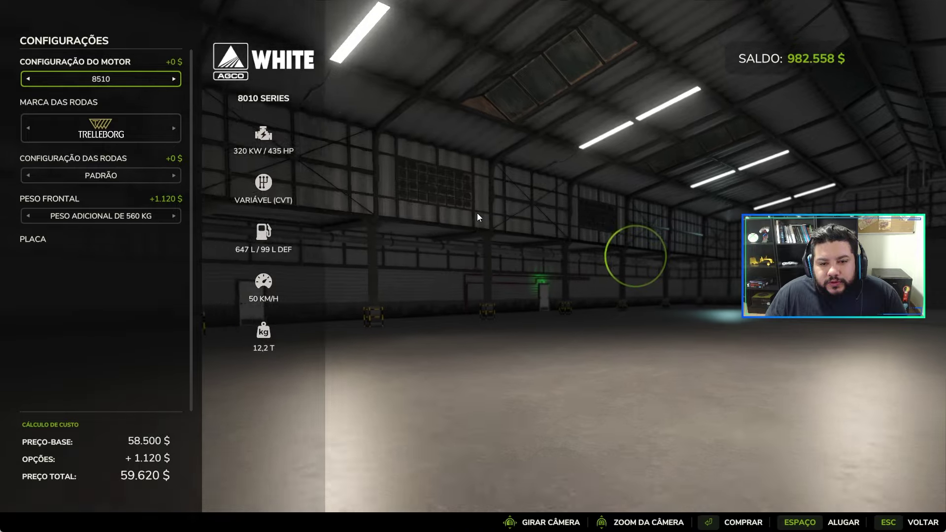
key("space")
left_click(539, 330)
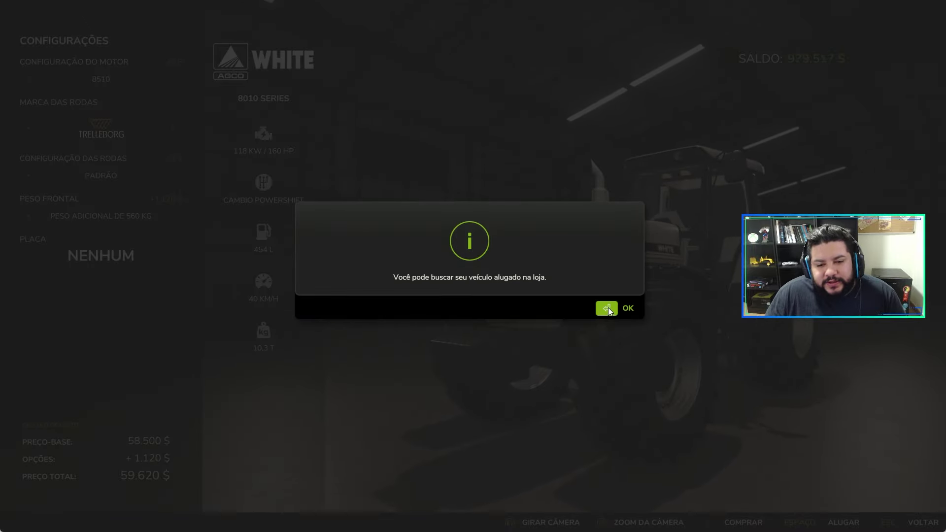
key("Return")
- Lease the Deutz-Fahr AgroStar 8.31 from the medium tractors and leave the shop
scroll(401, 306, "down", 2)
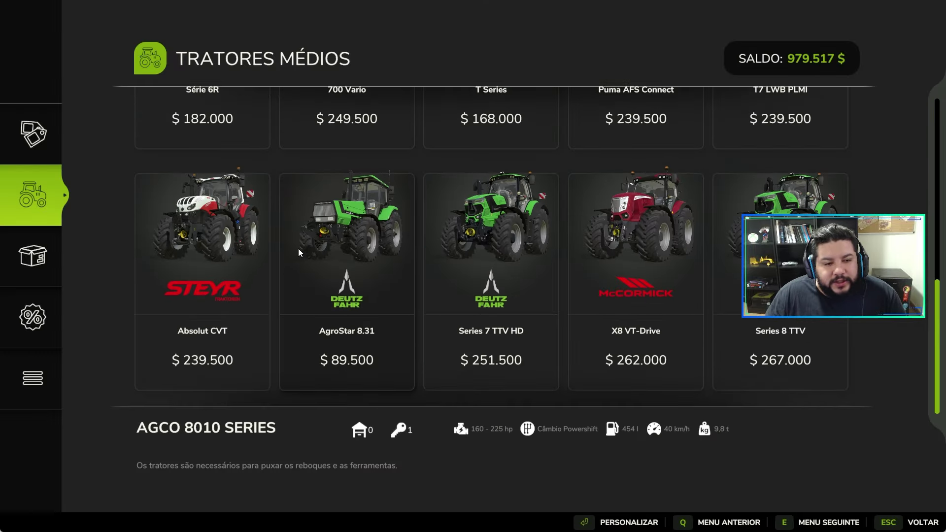
left_click(316, 247)
key("space")
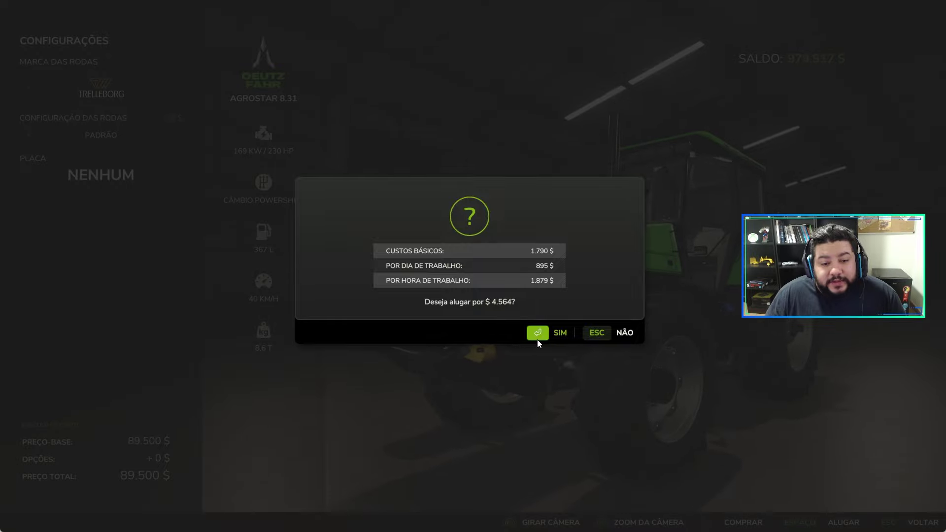
left_click(538, 339)
key("Return")
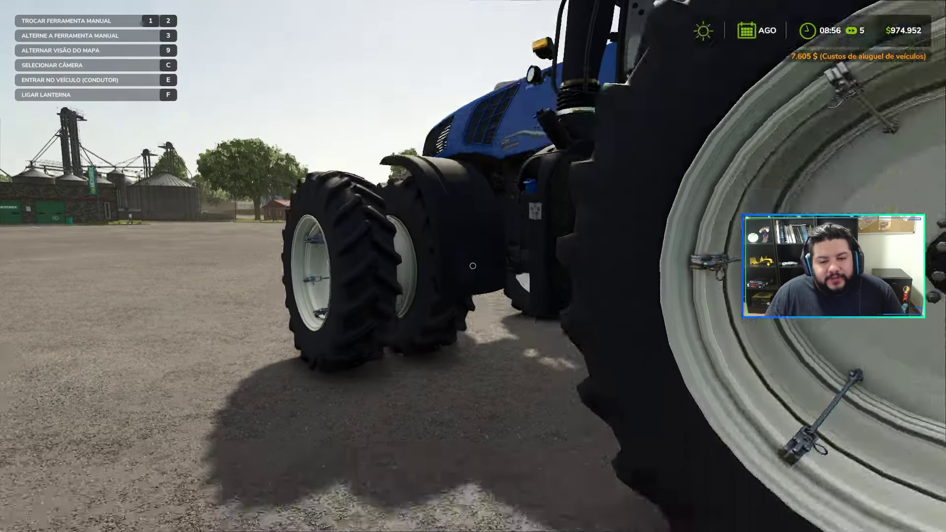
- Take control of the leased Deutz-Fahr AgroStar 8.31 and the AGCO 8510 in turn and drive each across the dealer's lot
key("Tab")
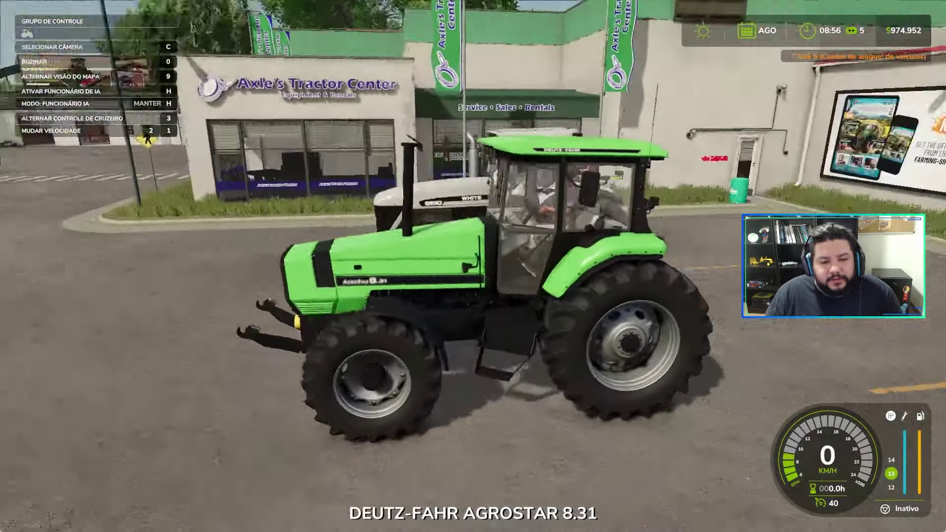
key("w")
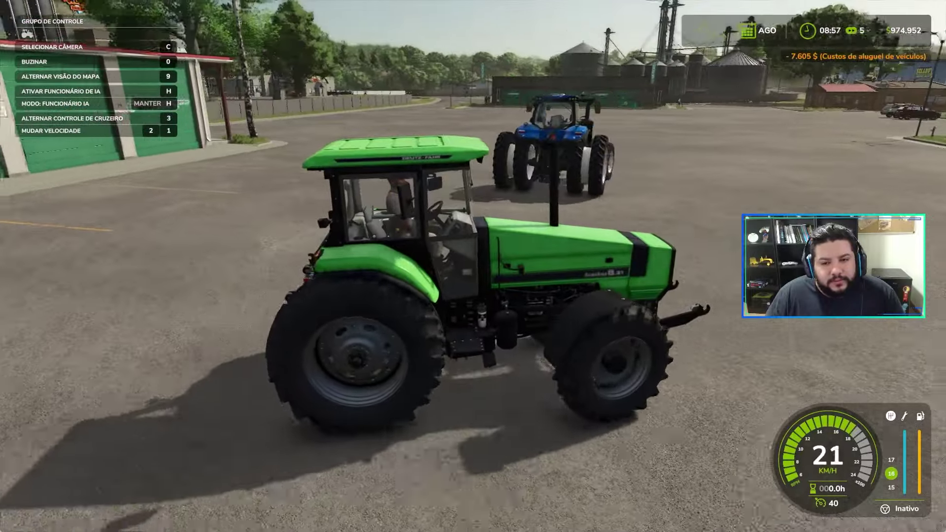
key("Tab")
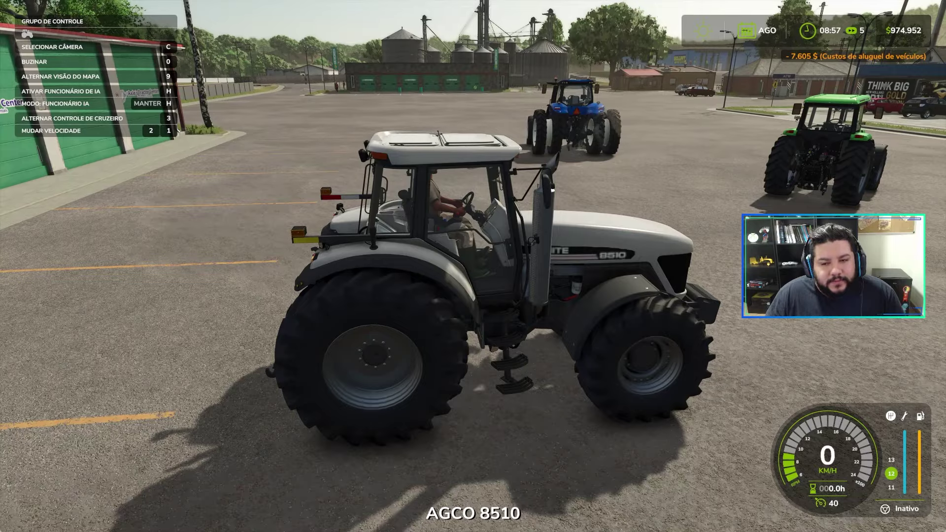
key("w")
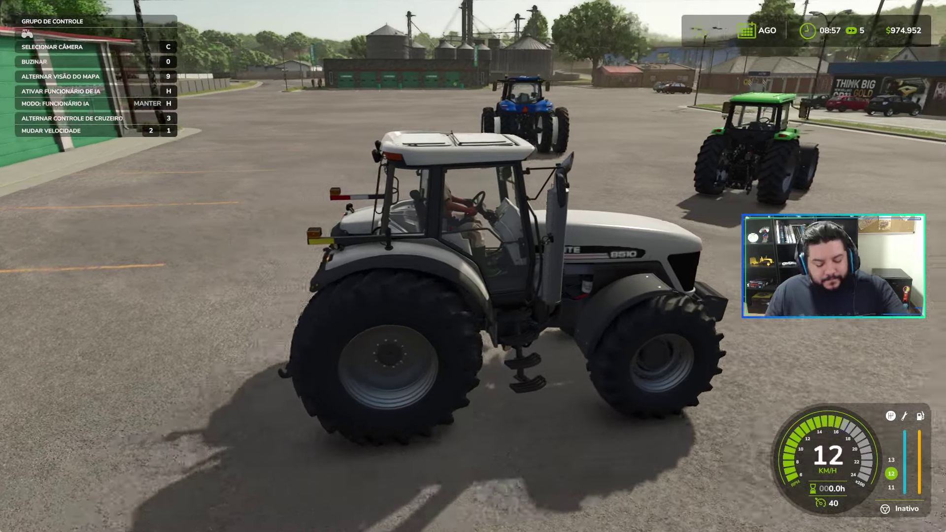
key("w")
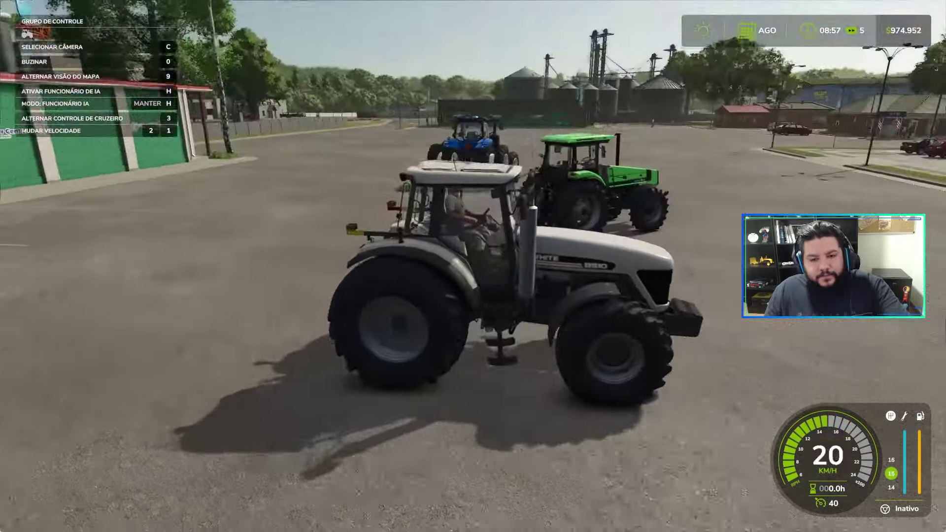
key("w")
key("a")
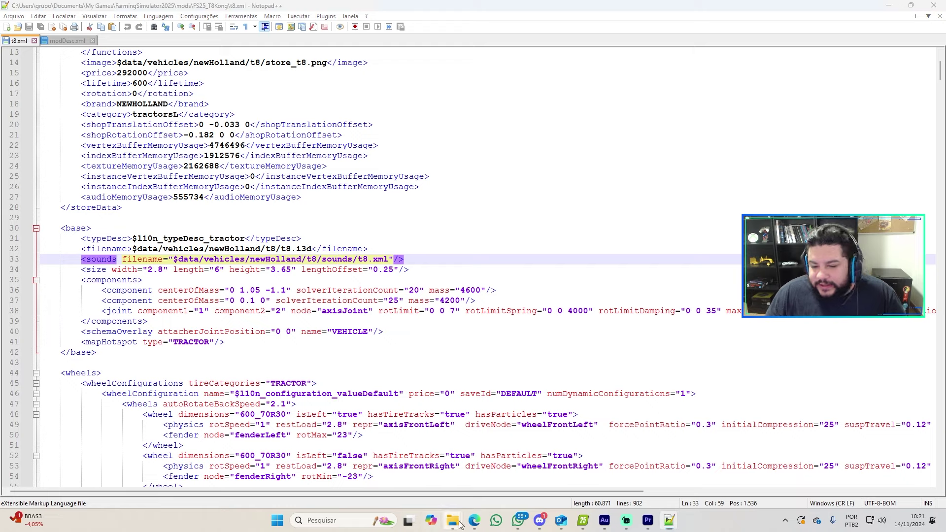
- Switch to the file explorer and open the series8000 XML file from the game's data/vehicles/agco/series8000 folder
mouse_move(453, 520)
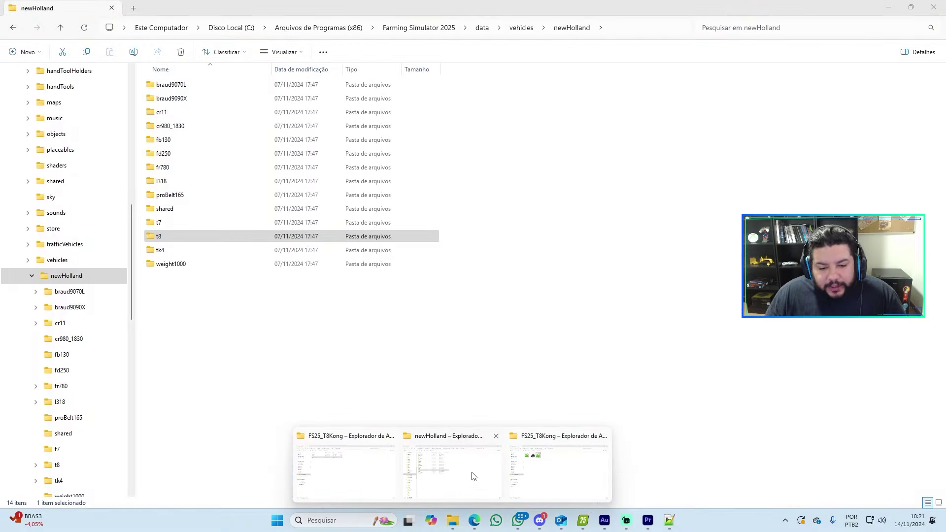
left_click(473, 476)
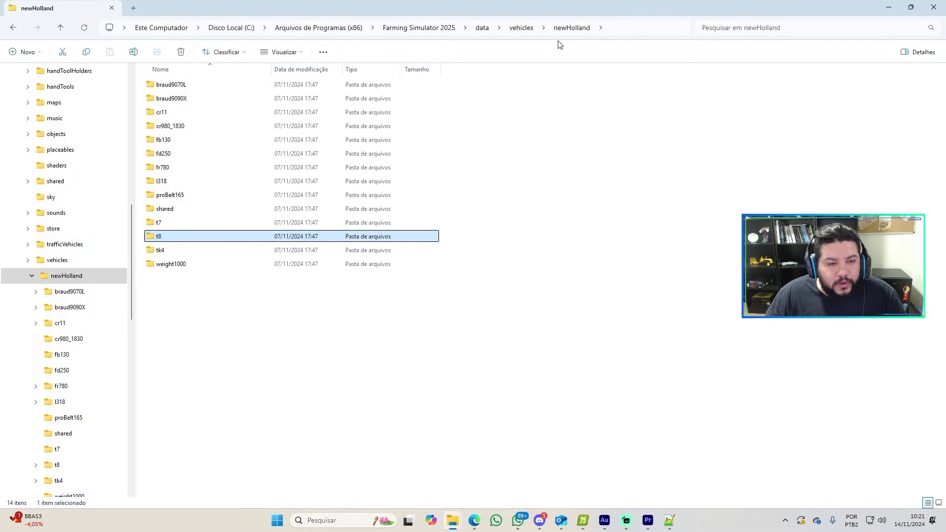
left_click(522, 28)
scroll(261, 207, "up", 20)
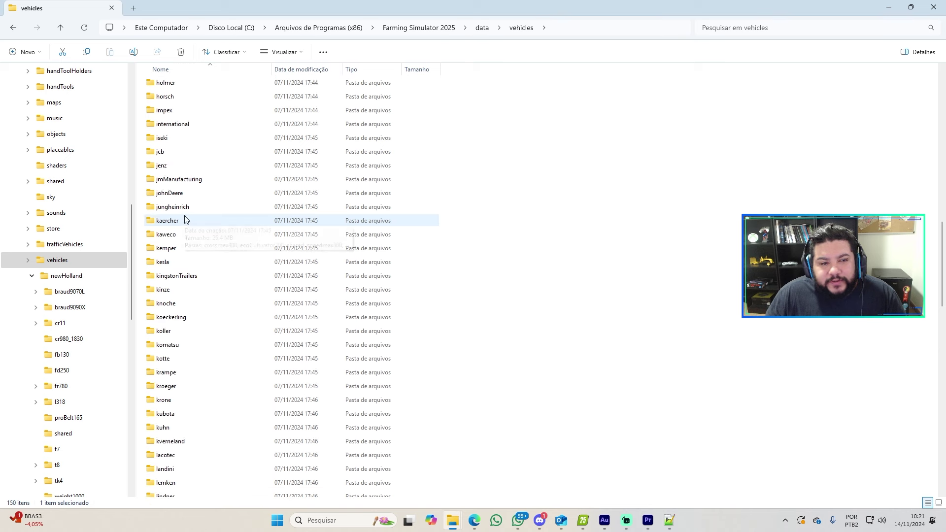
double_click(202, 98)
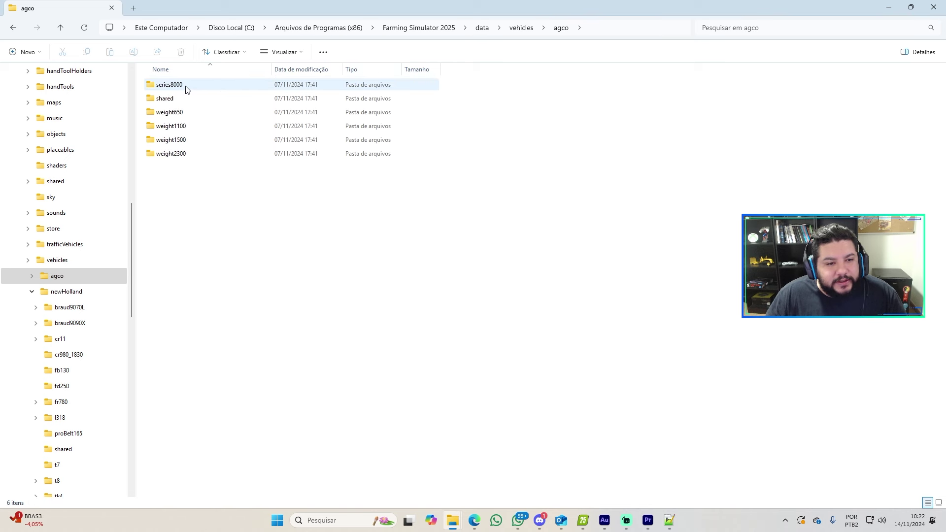
double_click(186, 88)
double_click(185, 84)
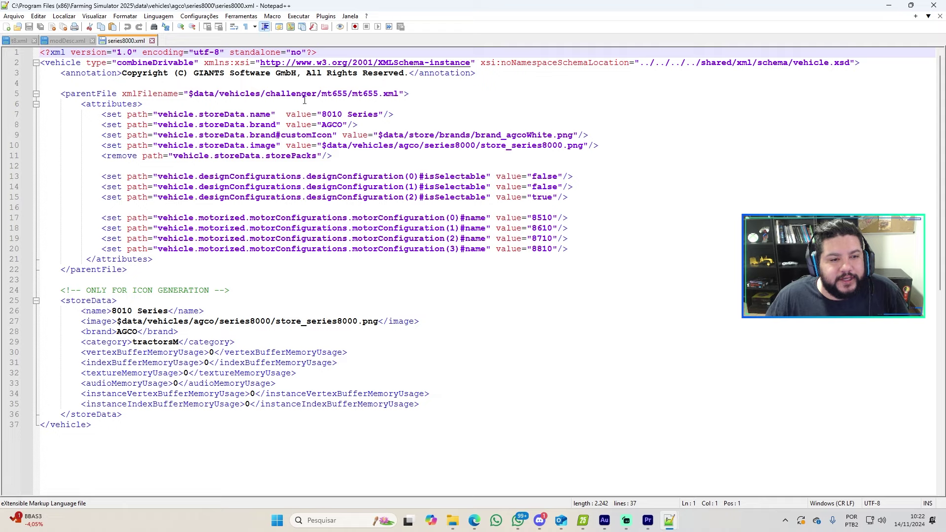
- Check the parentFile path in series8000.xml for the brand folder, close the file and minimize the editor
double_click(287, 93)
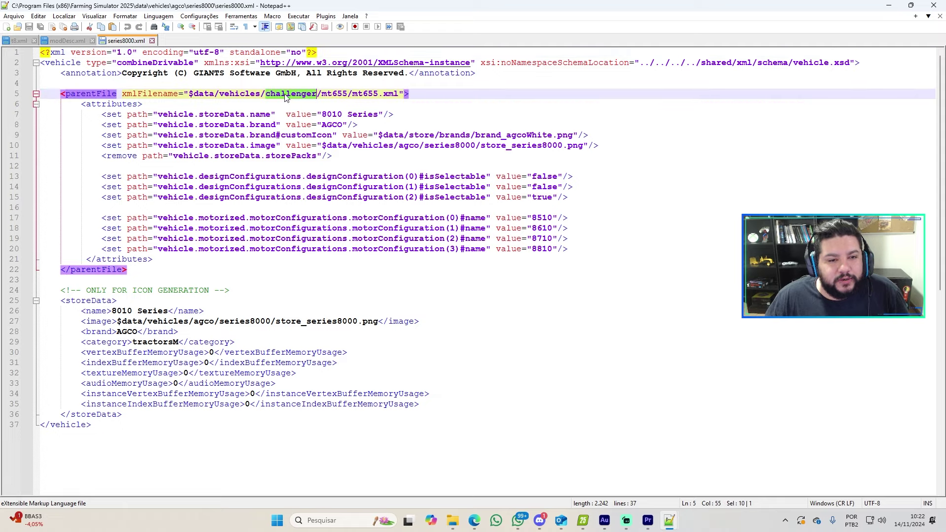
middle_click(133, 44)
left_click(888, 6)
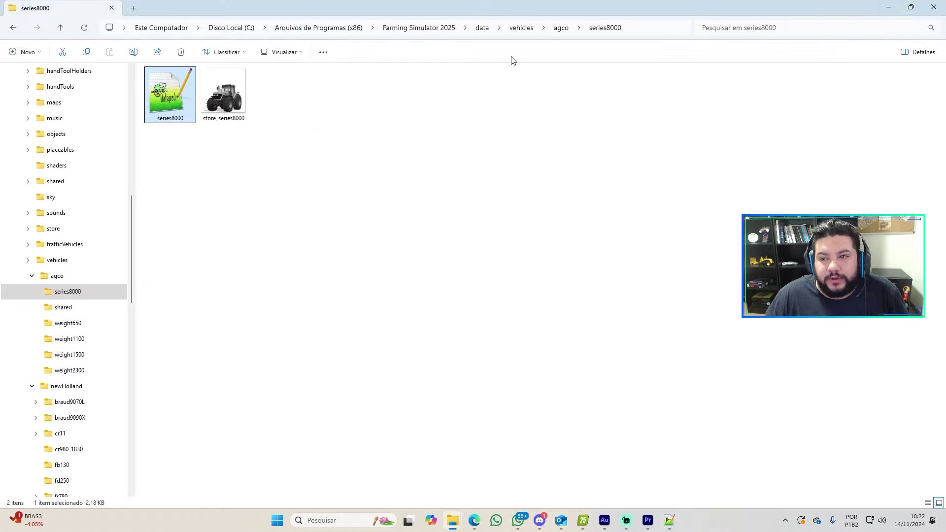
- Open the mt655 XML file from the game's data/vehicles/challenger/mt655 folder and copy its sounds line
left_click(561, 28)
left_click(521, 28)
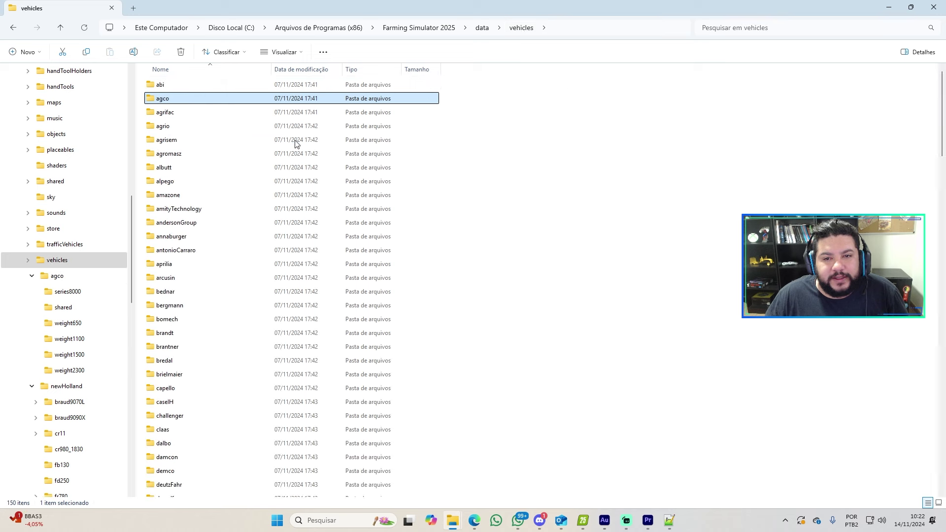
scroll(205, 344, "down", 2)
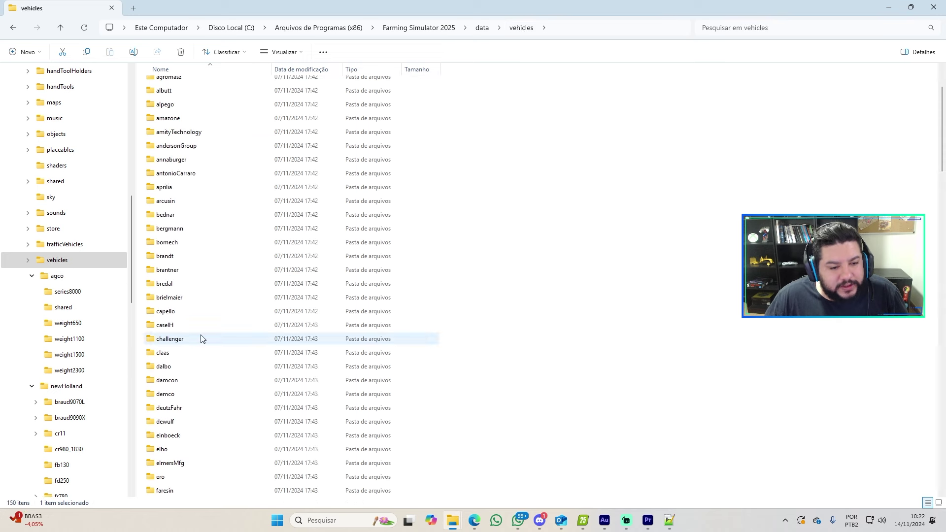
double_click(201, 338)
double_click(169, 87)
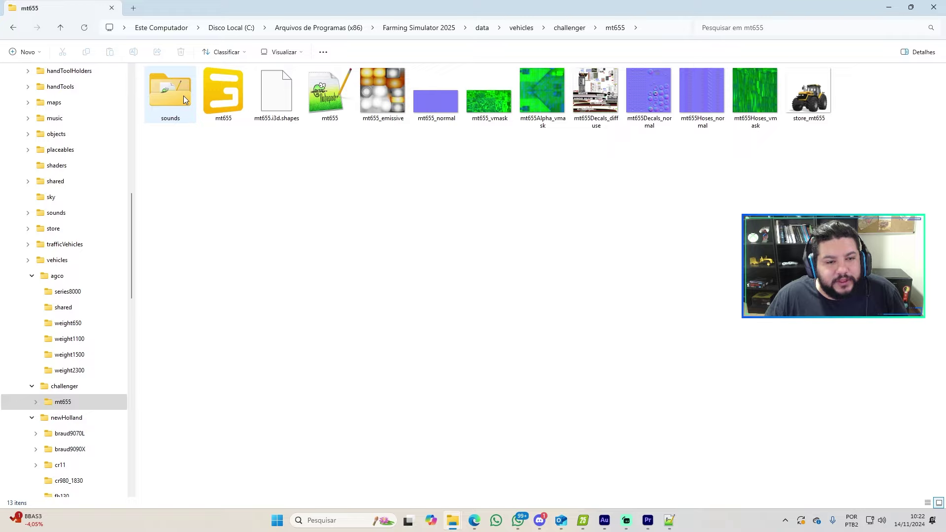
double_click(342, 87)
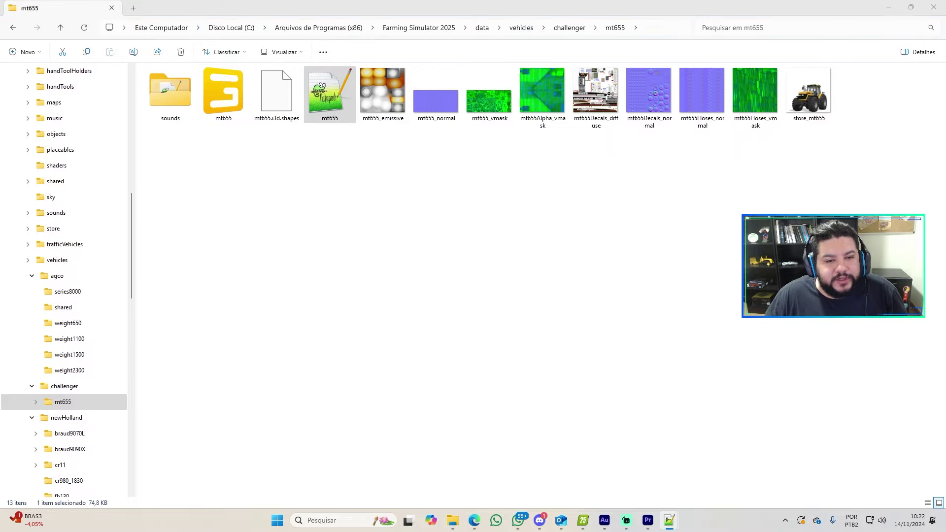
scroll(75, 329, "down", 3)
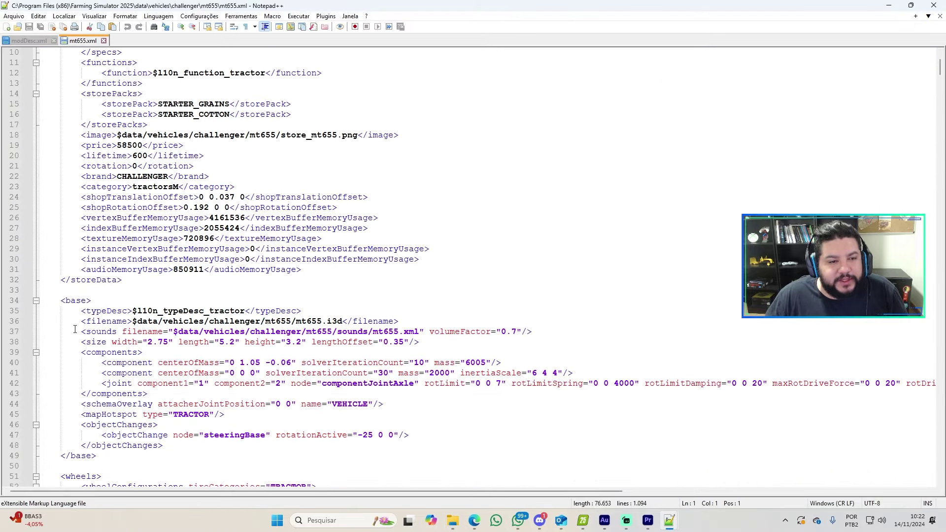
left_click_drag(79, 336, 532, 340)
key("ctrl+c")
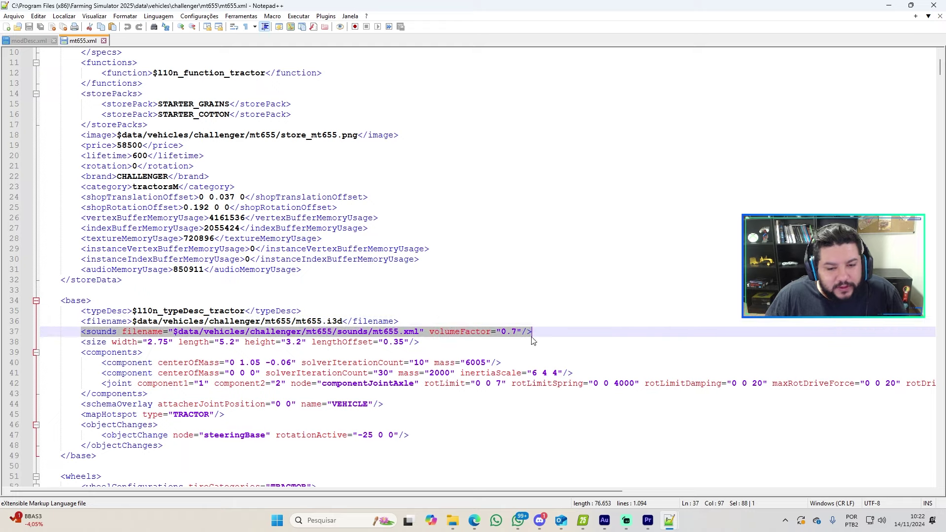
- Switch to the FS25_T8Kong mod folder in the file explorer and open its t8 XML file at the sounds line
left_click(46, 40)
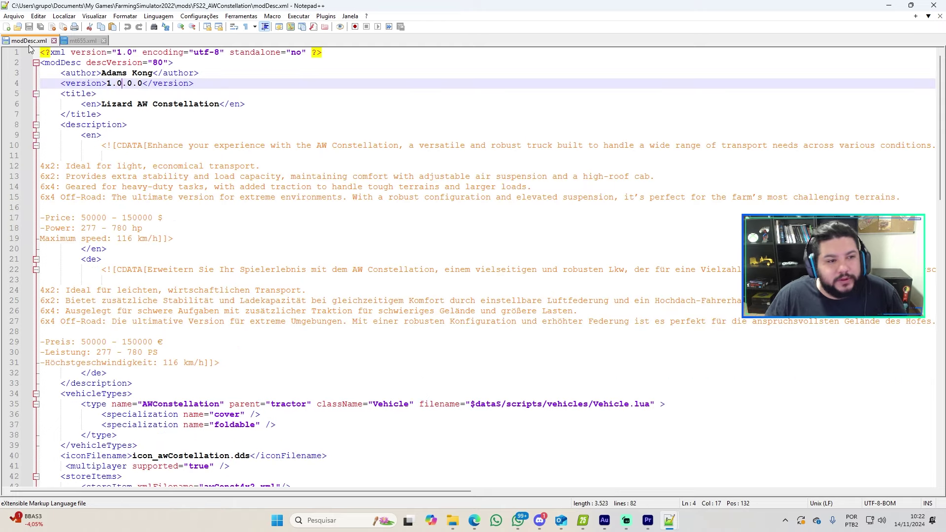
left_click_drag(192, 6, 943, 256)
mouse_move(453, 527)
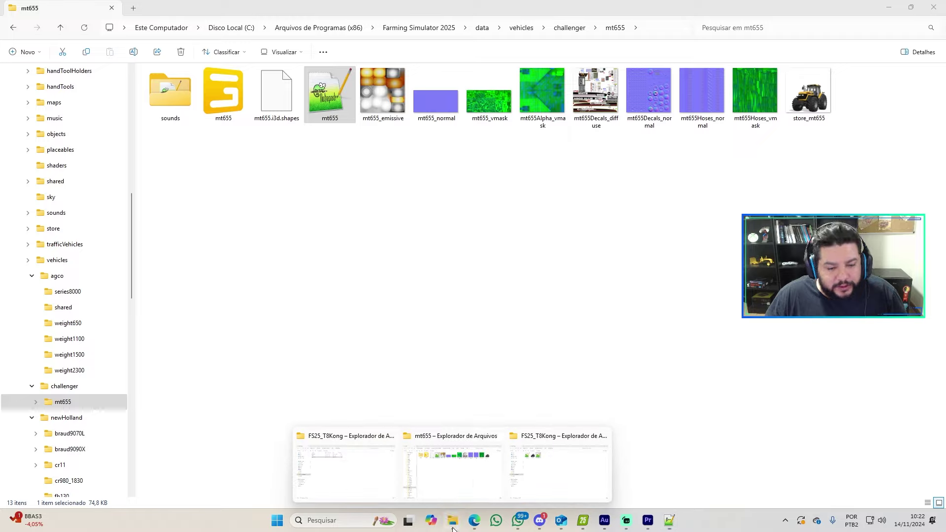
left_click(566, 460)
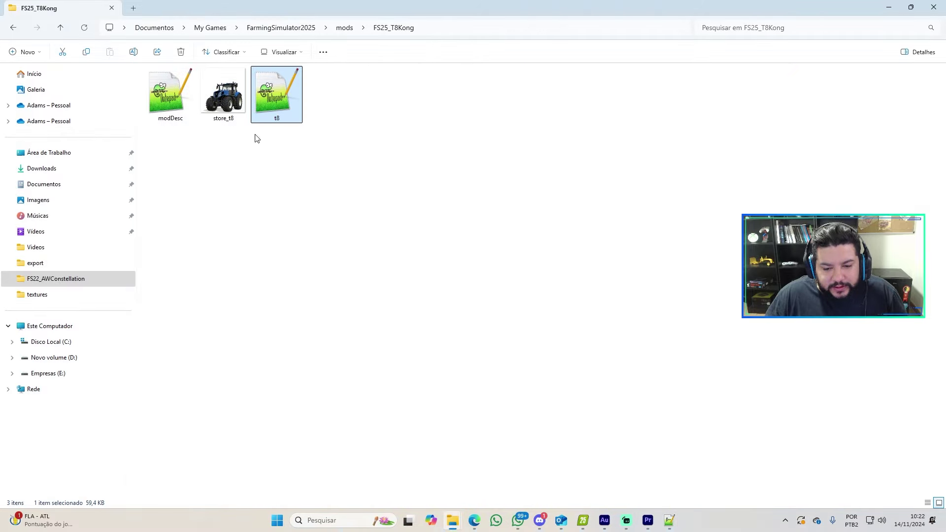
double_click(274, 96)
scroll(154, 325, "down", 1)
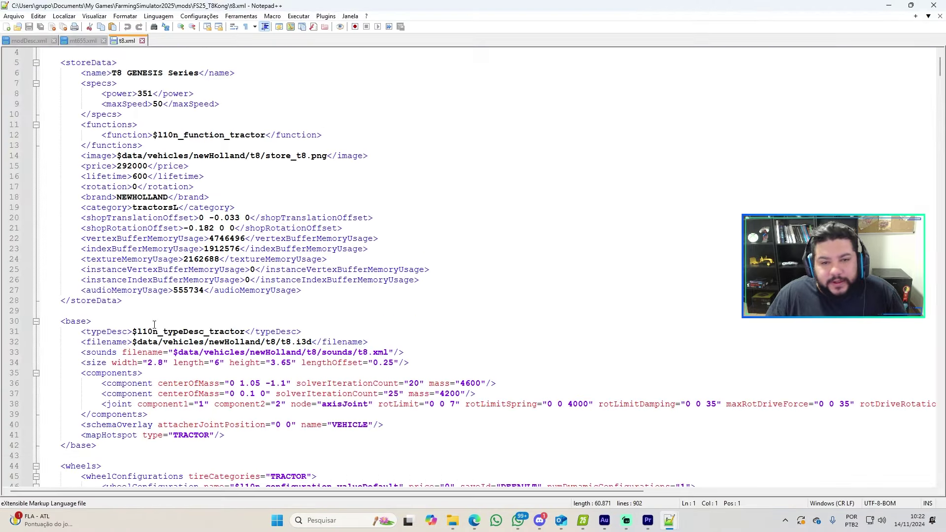
- Replace the sounds line in t8.xml with the one from mt655.xml, which uses $data/vehicles/challenger/mt655/sounds/mt655.xml
left_click(75, 42)
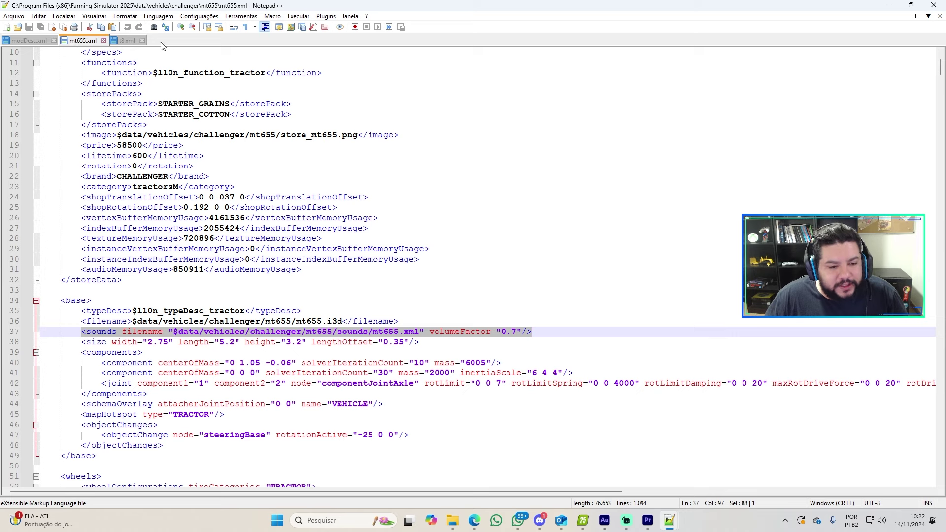
left_click(127, 40)
left_click_drag(77, 353, 417, 354)
key("ctrl+v")
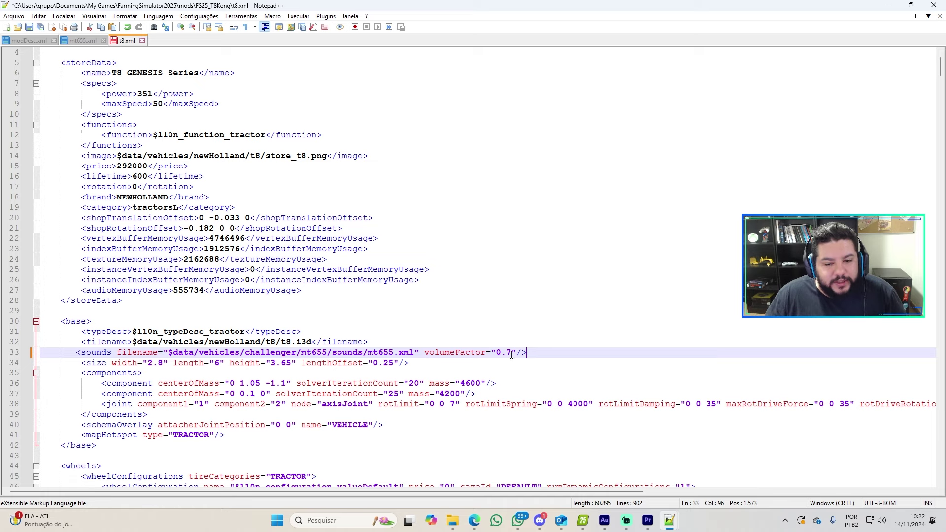
- Set the volumeFactor of the sounds line in t8.xml to 1 and save the file
left_click_drag(511, 354, 497, 354)
type("1")
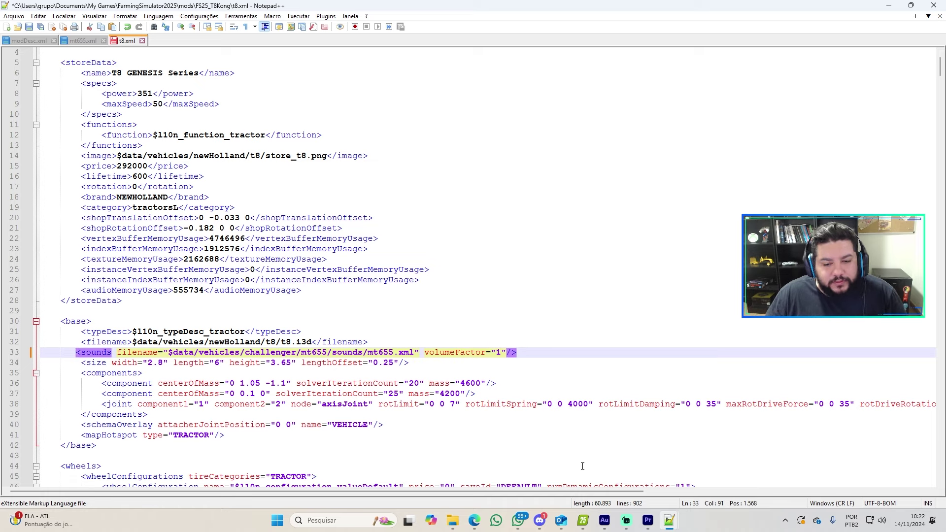
key("ctrl+s")
- Relaunch Farming Simulator 25 and start a new Riverbend Springs game with the NH T8 Kong mod selected
left_click(583, 520)
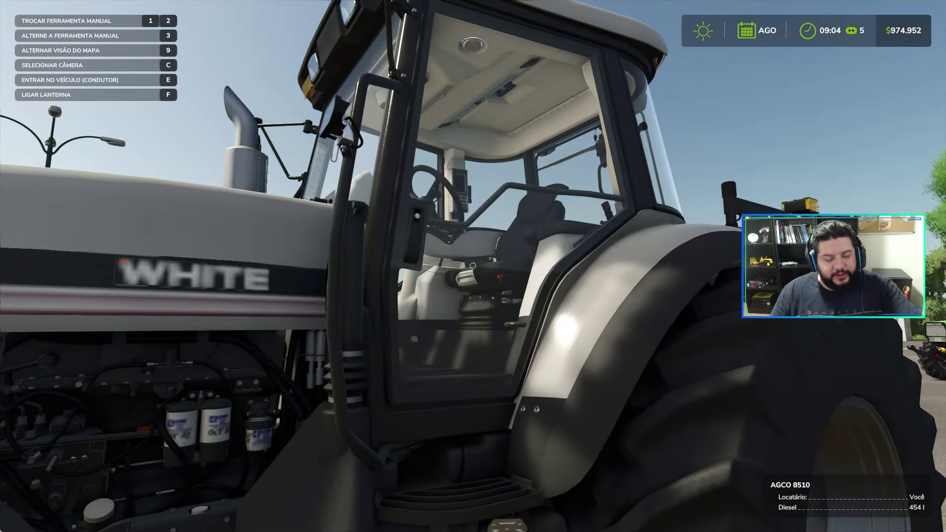
key("super")
type("far")
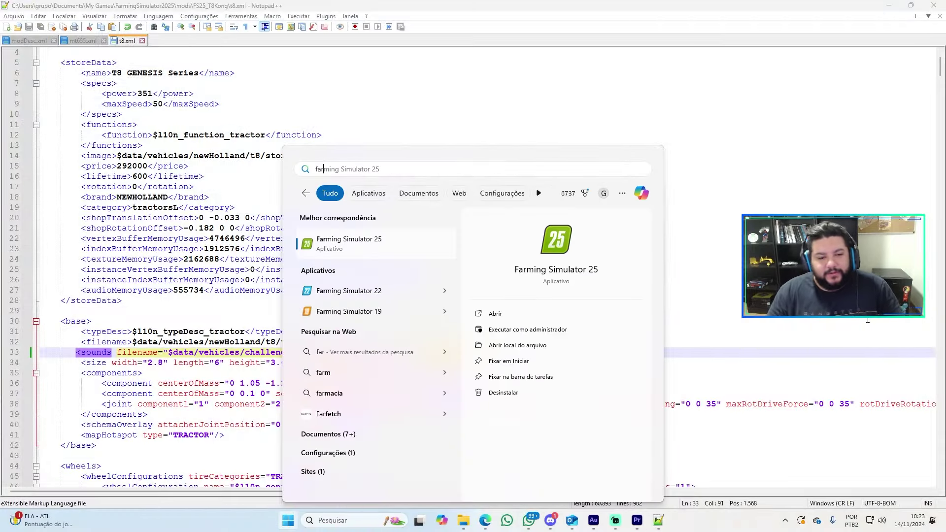
key("Return")
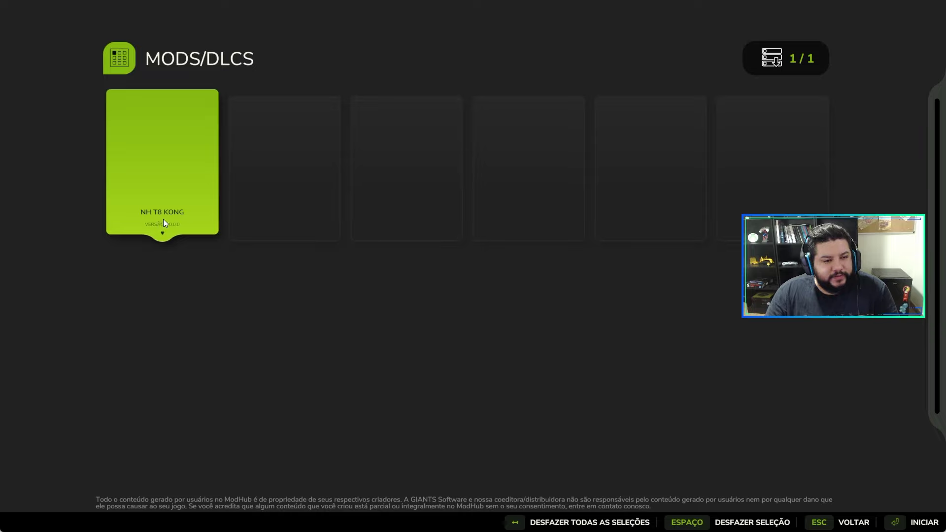
key("Return")
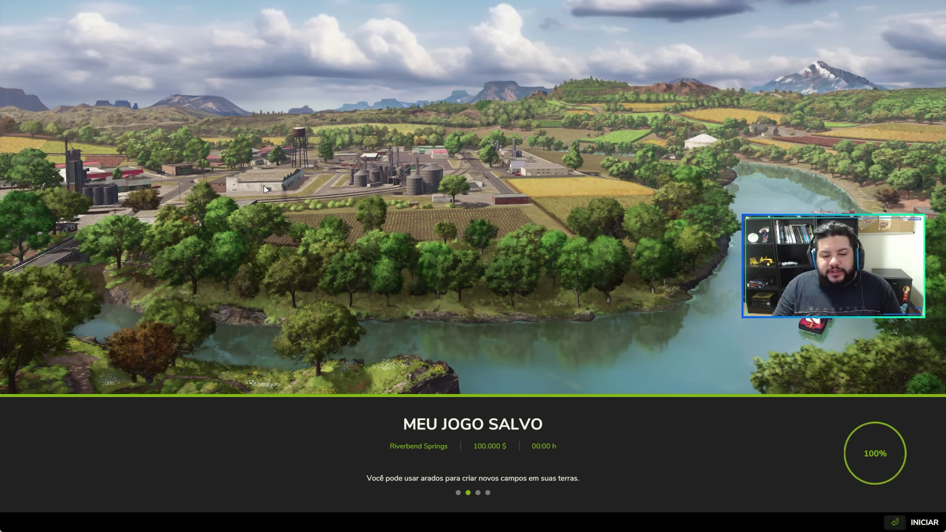
key("Return")
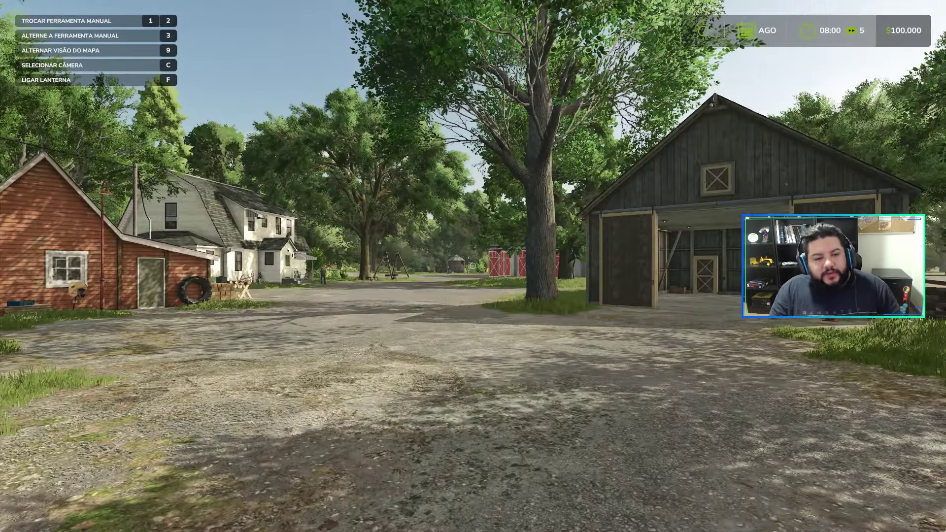
- Lease the modded New Holland T8 GENESIS Series from the shop's NH T8 KONG mod category
key("p")
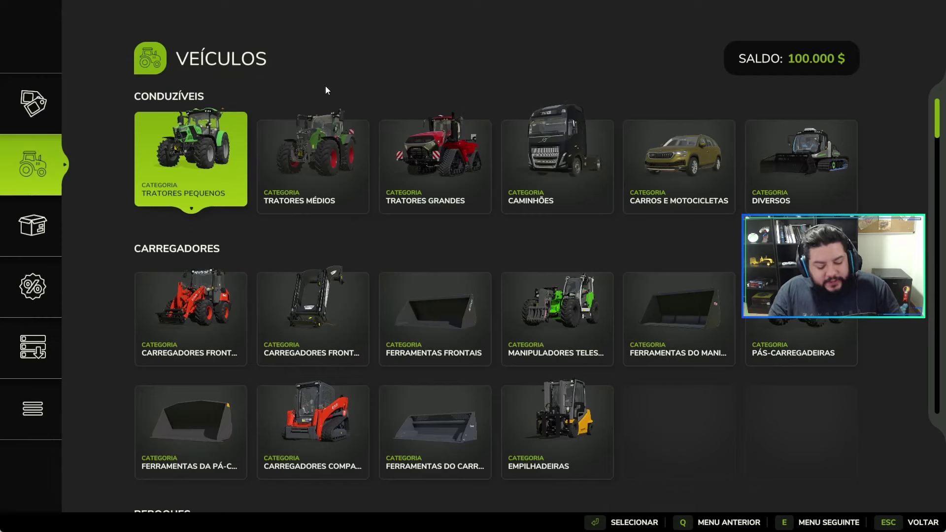
left_click(47, 369)
left_click(172, 184)
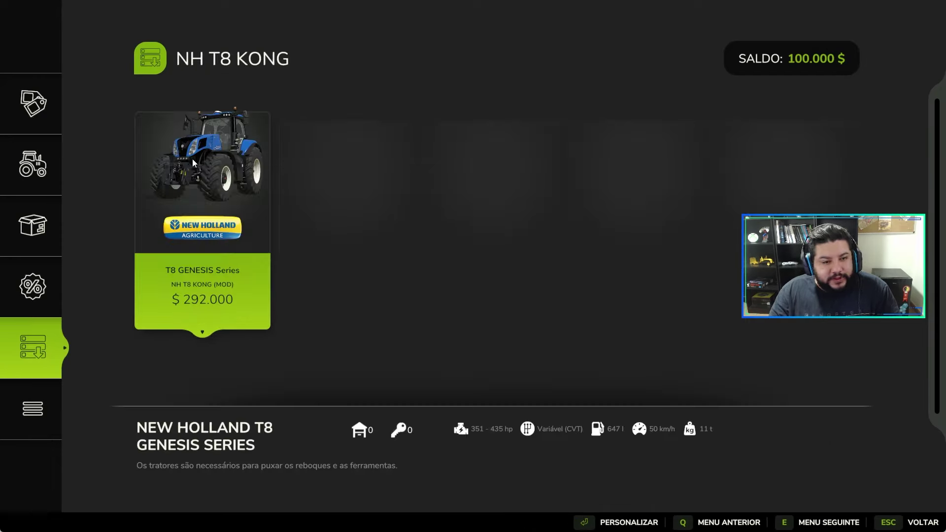
left_click(191, 159)
key("space")
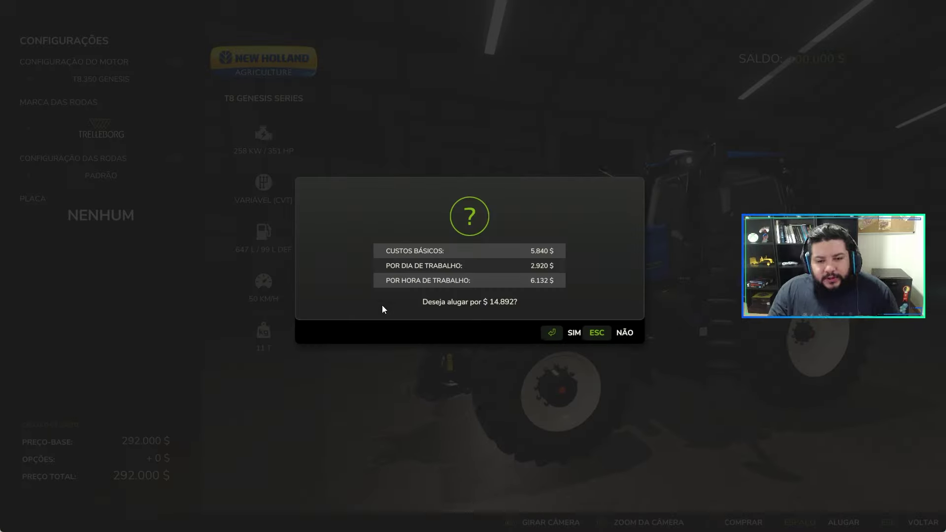
left_click(542, 332)
left_click(616, 307)
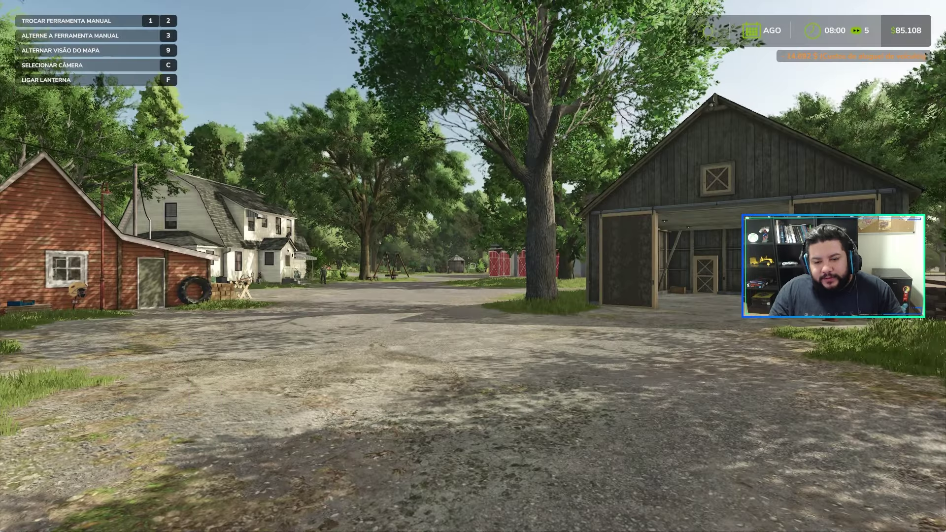
- Take control of the leased New Holland T8.350 Genesis and drive it from the dealer's lot onto the road near the bridge
key("Tab")
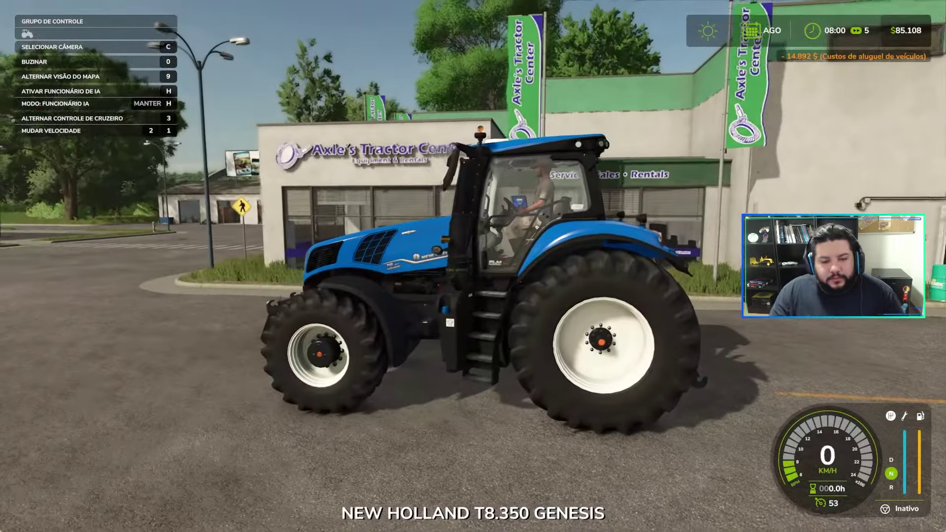
key("w")
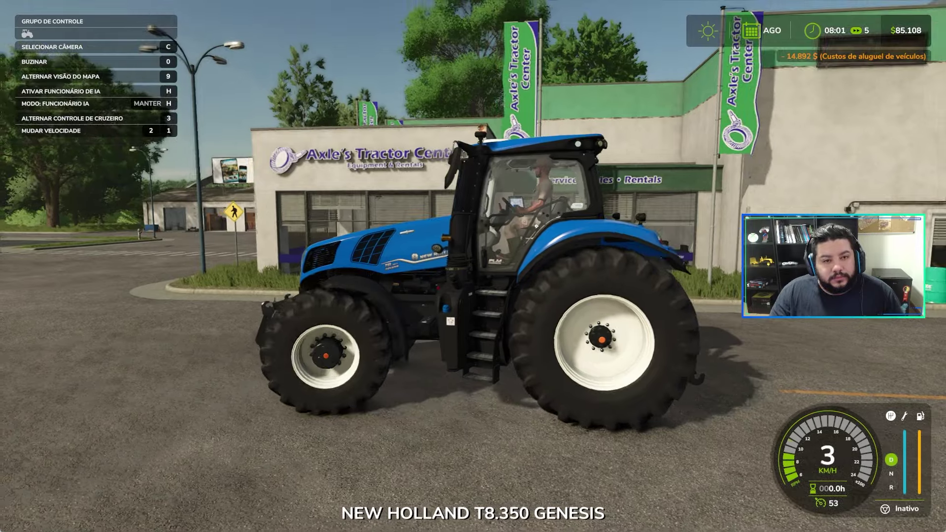
key("w")
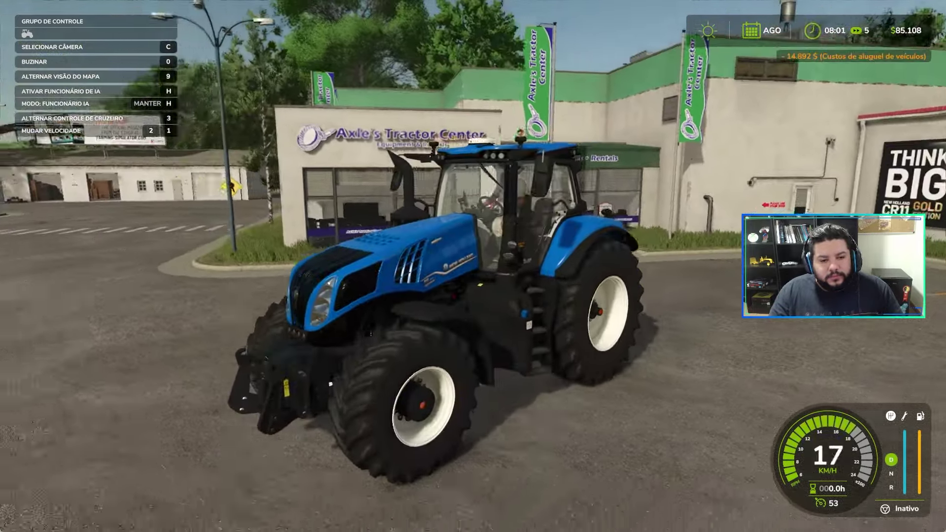
key("d")
key("w")
key("d")
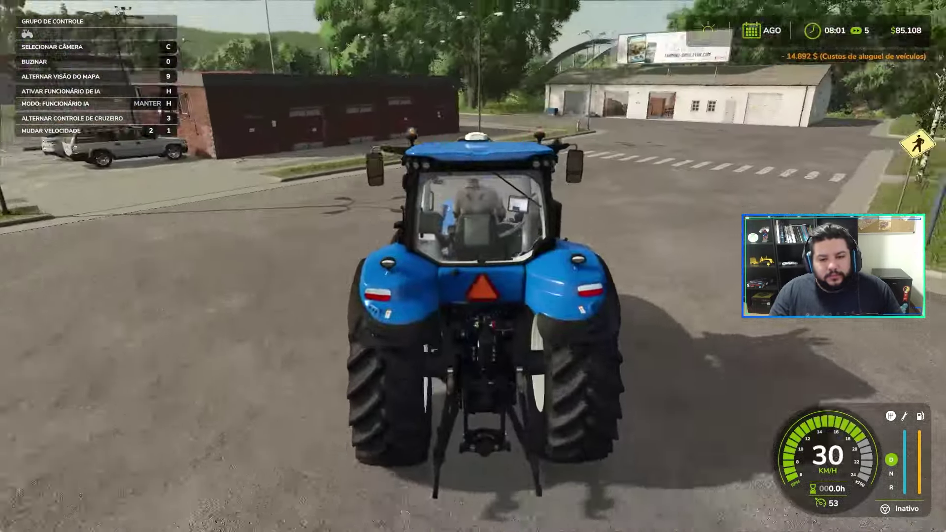
scroll(473, 267, "up", 3)
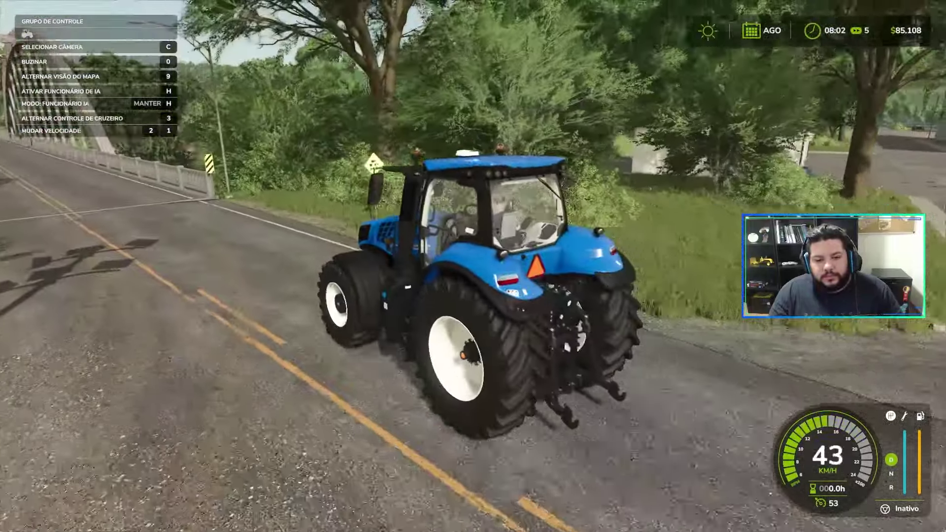
key("w")
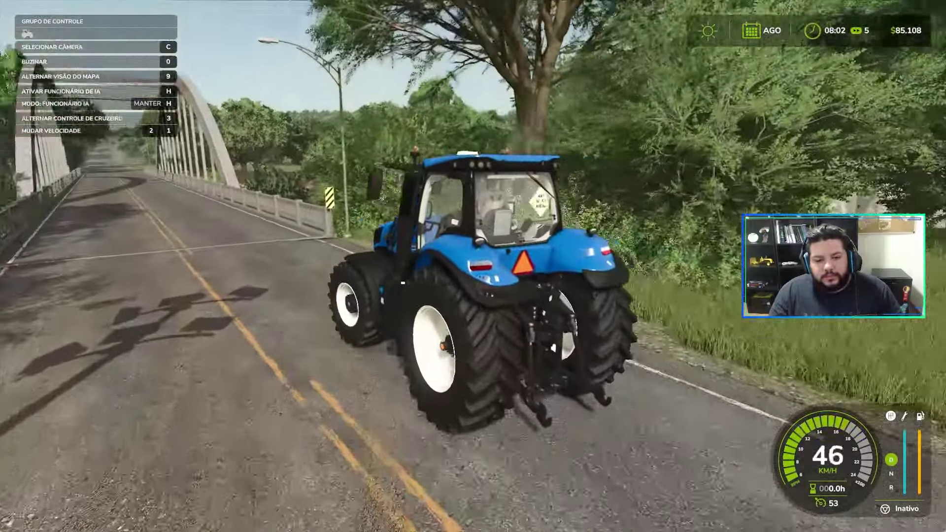
key("a")
key("s")
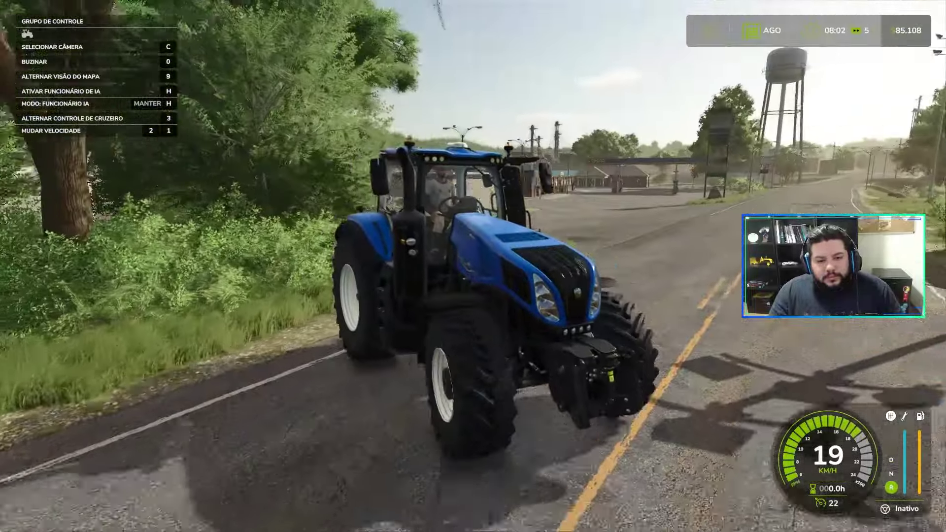
- Lease the base-game New Holland T8 GENESIS Series from the large tractors category in the shop
key("p")
left_click(42, 167)
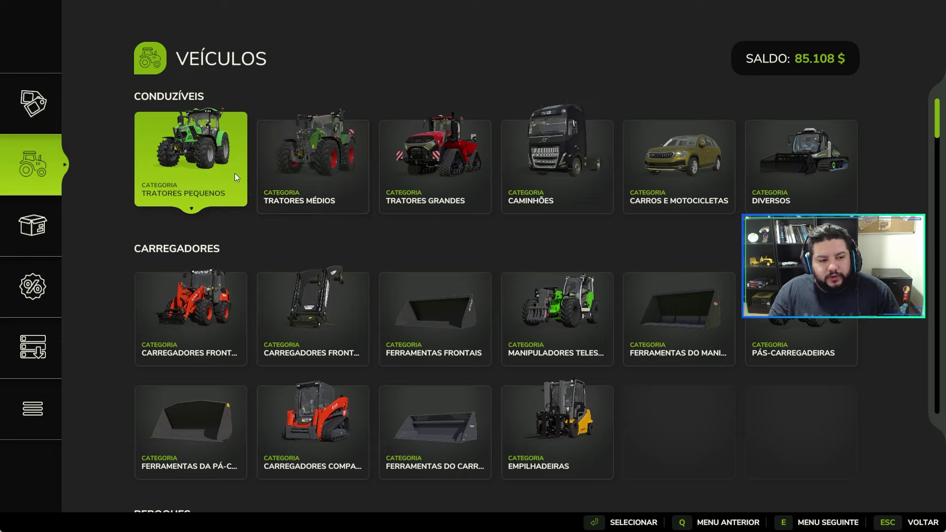
left_click(306, 174)
scroll(315, 195, "down", 3)
key("Escape")
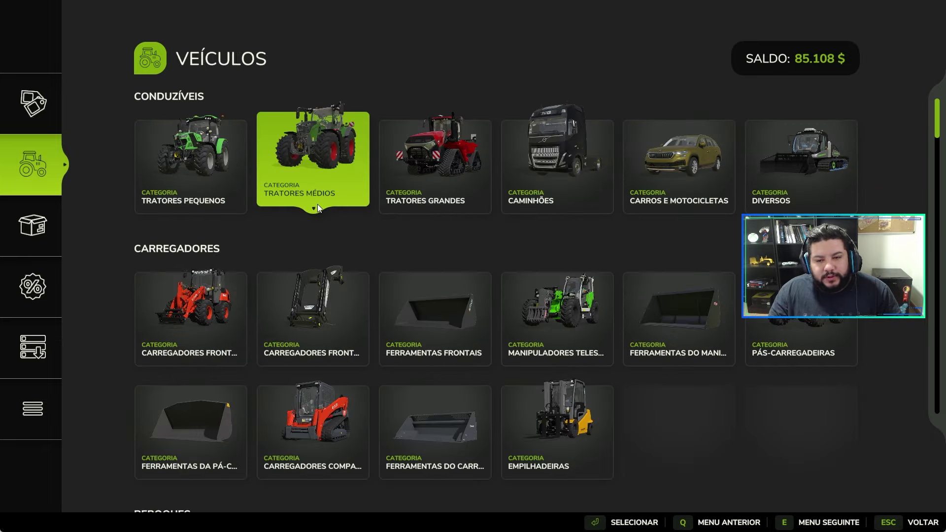
left_click(437, 153)
scroll(345, 207, "down", 2)
double_click(244, 236)
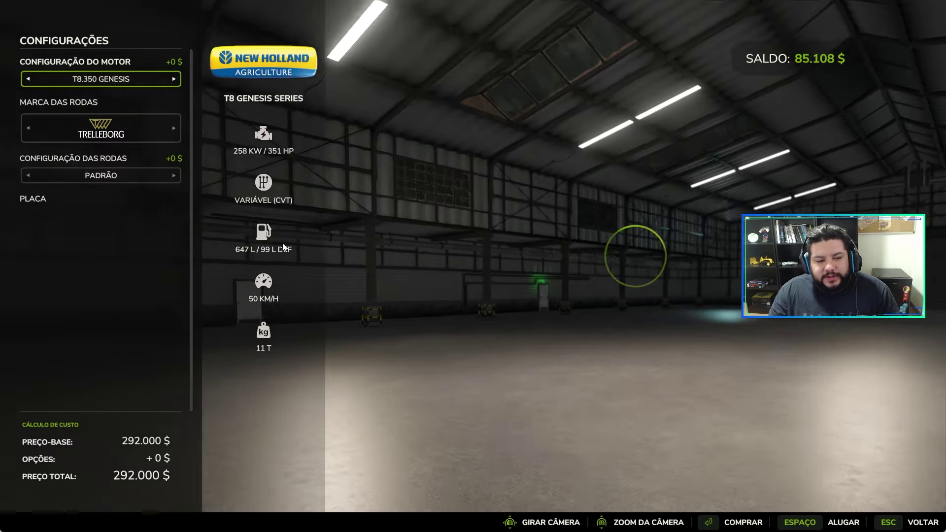
key("space")
left_click(546, 336)
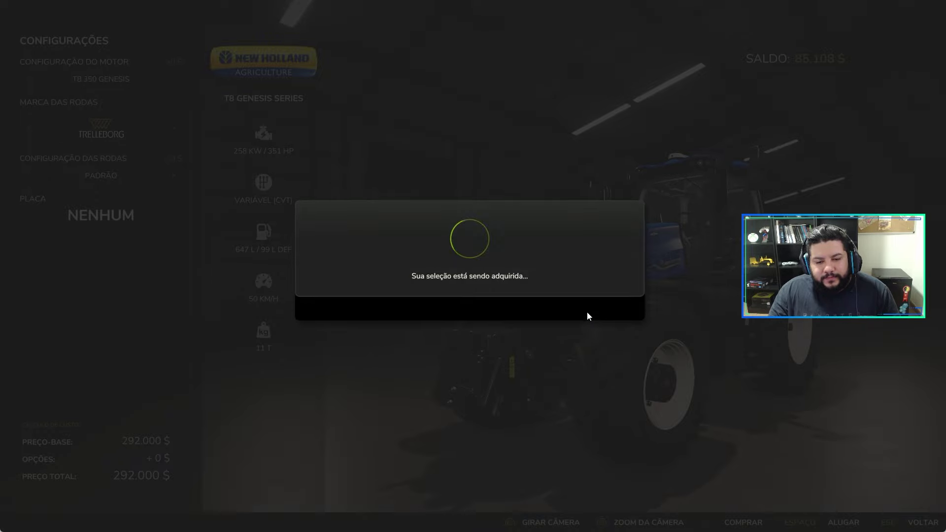
left_click(617, 309)
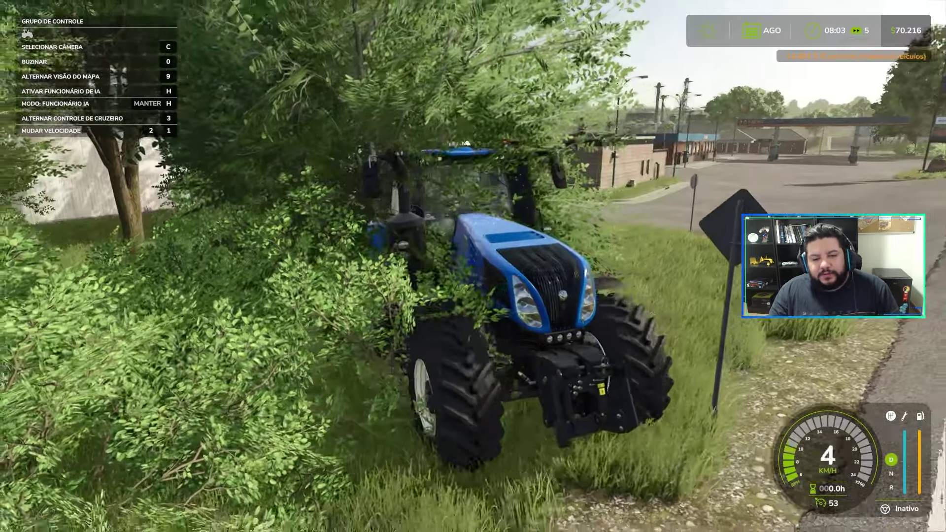
- Drive the modded T8 from the roadside bushes back toward the dealership, checking it from both the exterior and cab cameras
key("w")
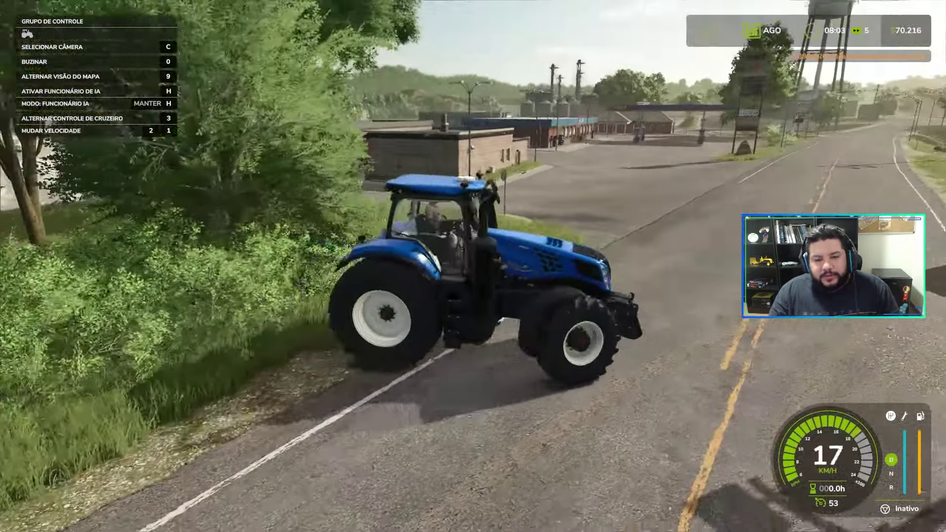
key("w")
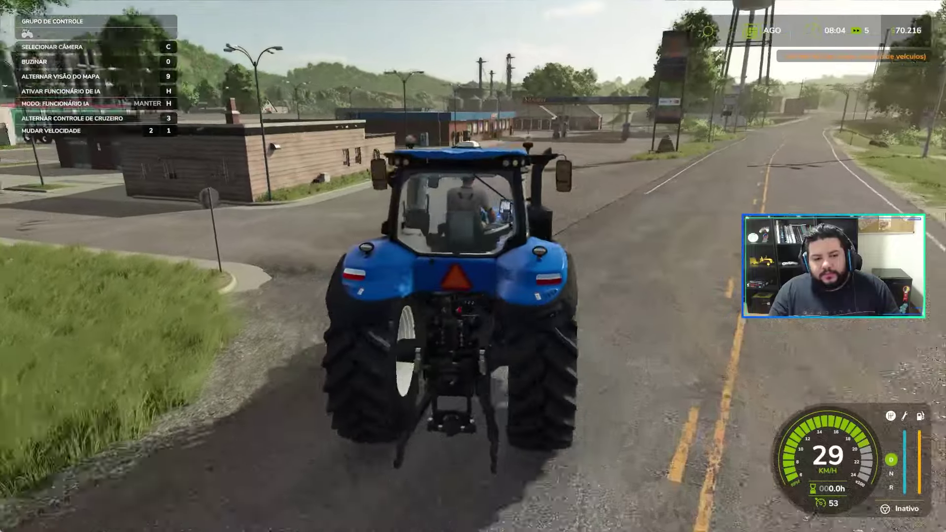
key("w")
key("c")
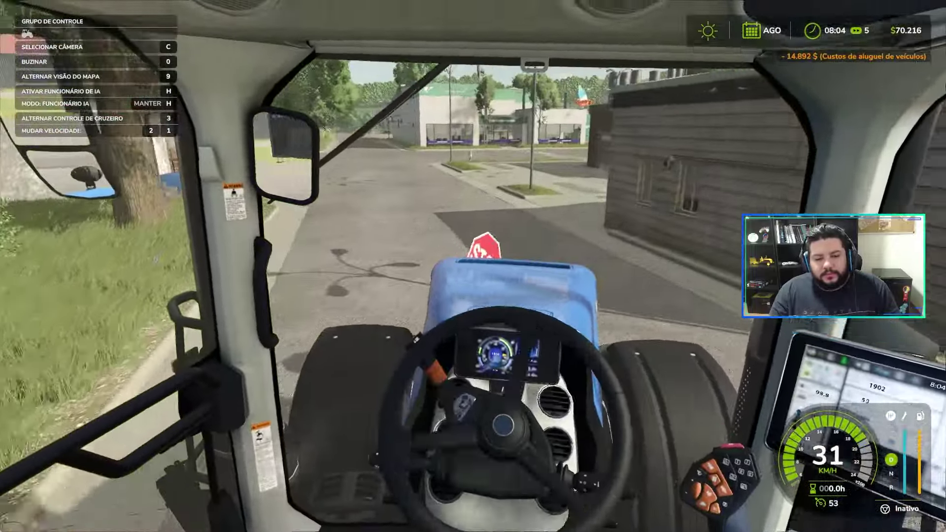
key("c")
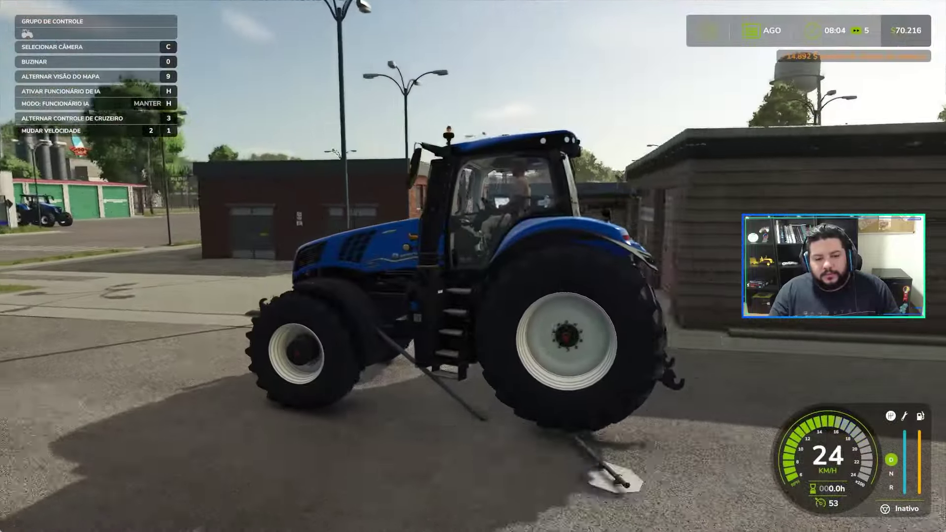
- Switch to the base-game T8.350 Genesis at the dealer and drive it around the lot
key("Tab")
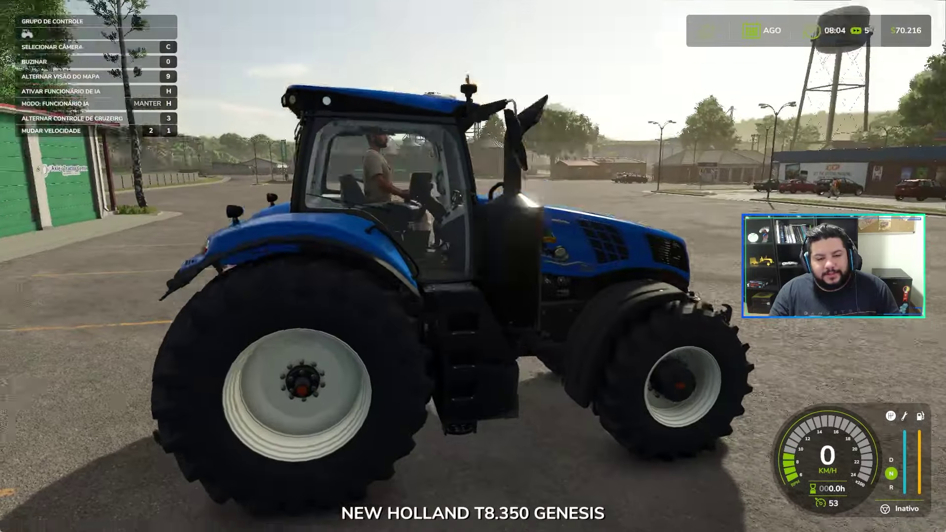
key("w")
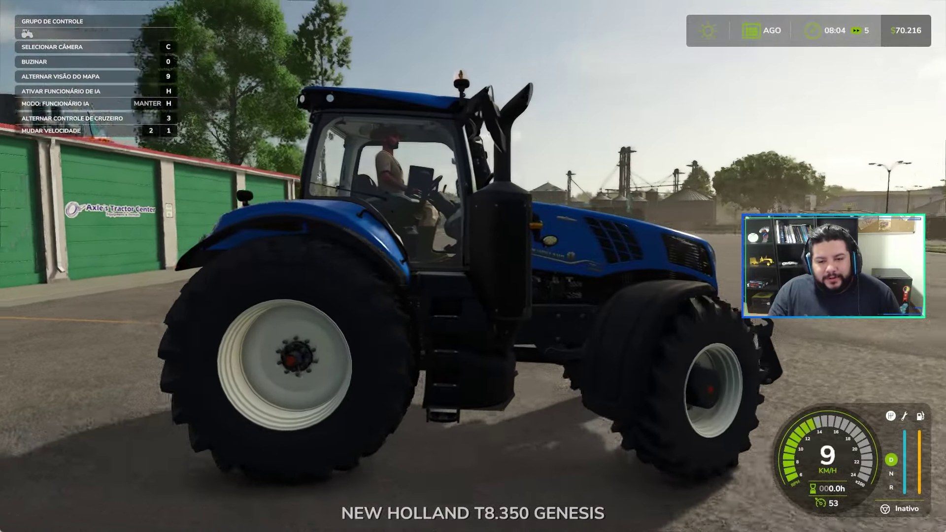
key("a")
key("w")
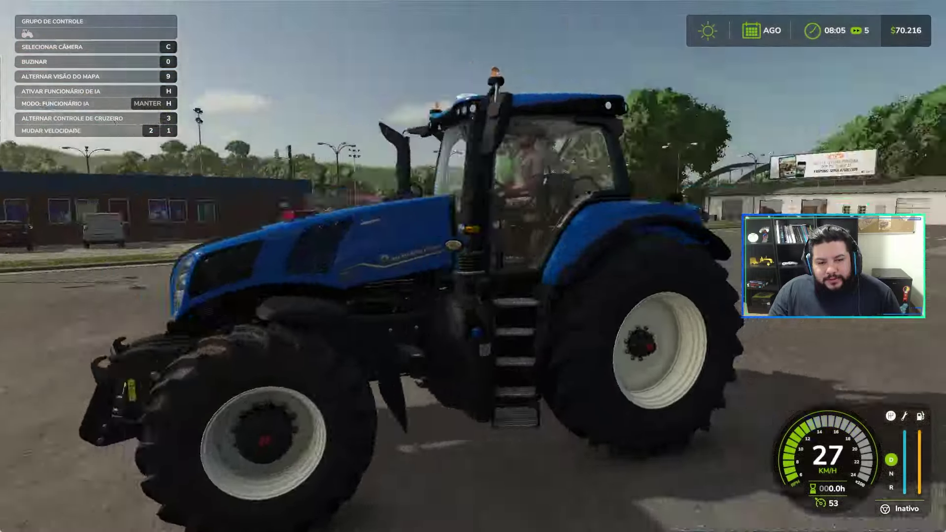
- Get out of the tractor, walk across the lot and take control of the T8.350 Genesis there again
key("e")
key("w")
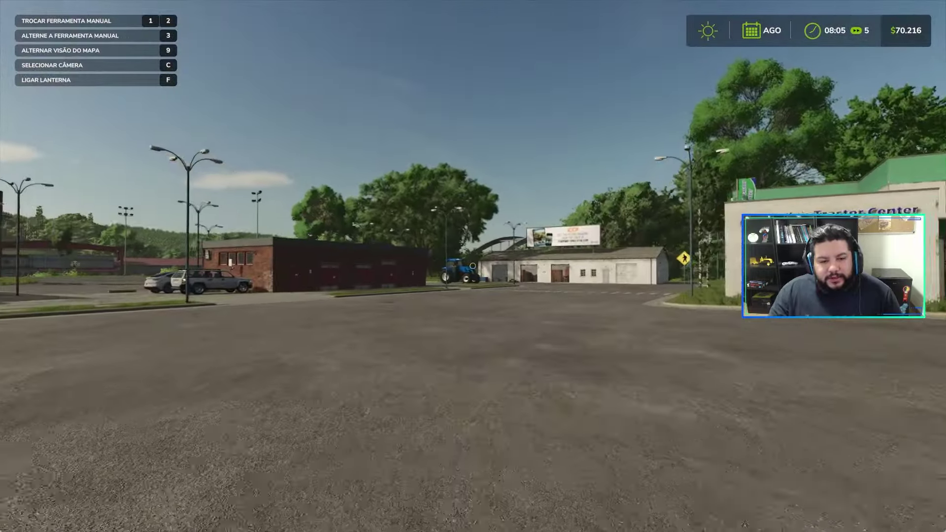
key("w")
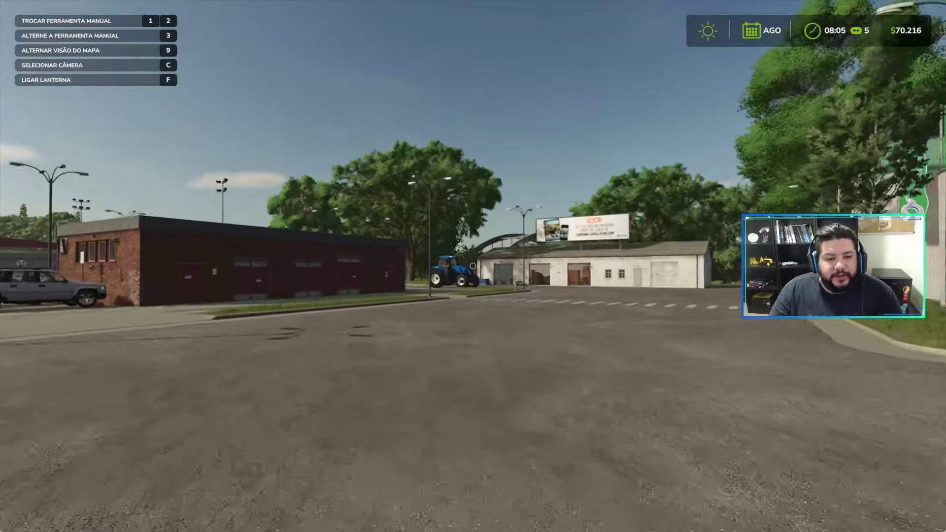
key("Tab")
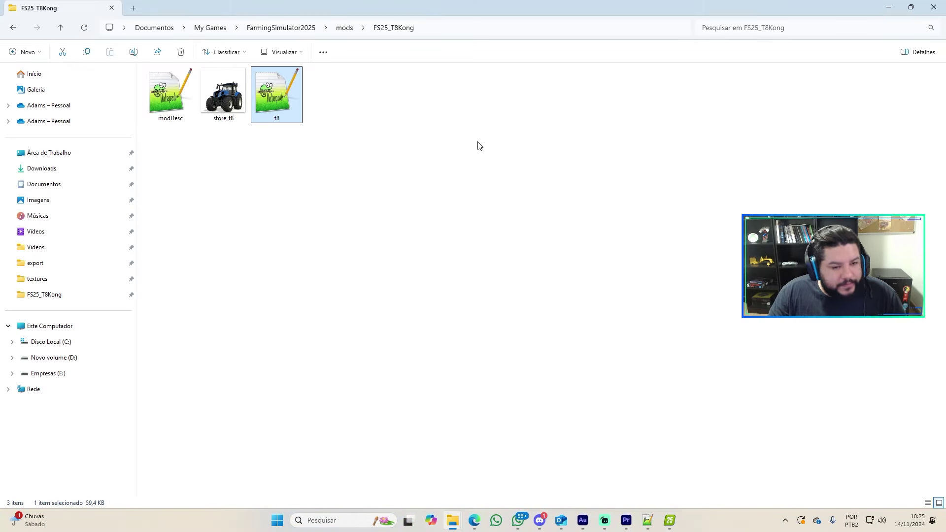
- Switch to File Explorer and copy the Challenger mt655 sounds folder into the FS25_T8Kong mod folder
left_click(488, 123)
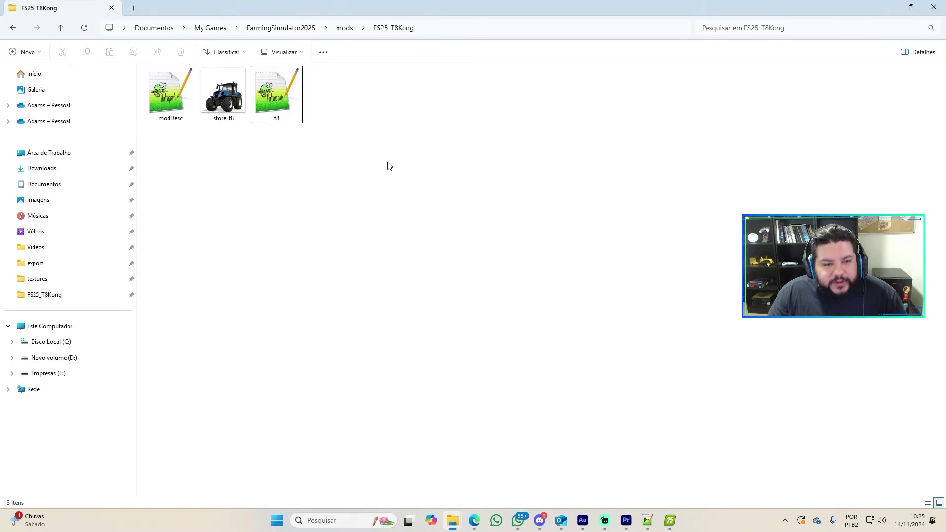
left_click_drag(373, 158, 332, 238)
mouse_move(460, 523)
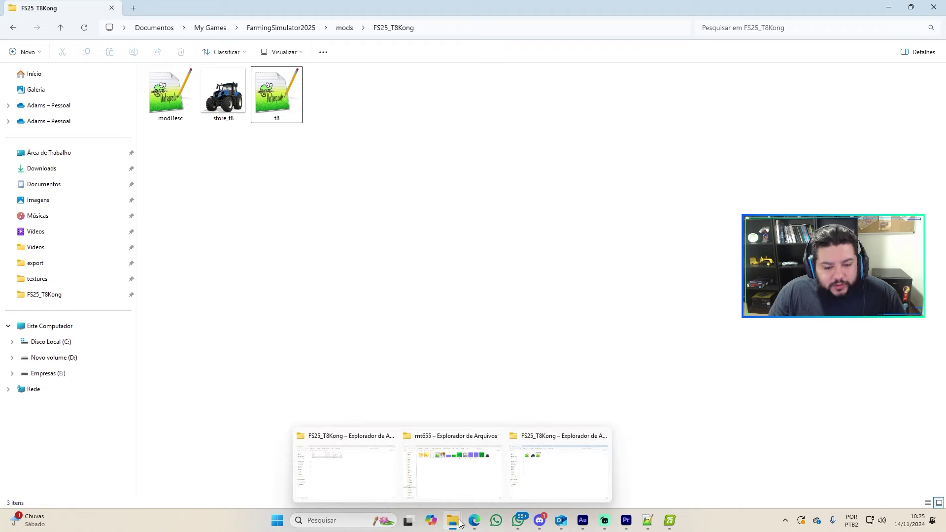
left_click(453, 492)
left_click_drag(315, 5, 306, 73)
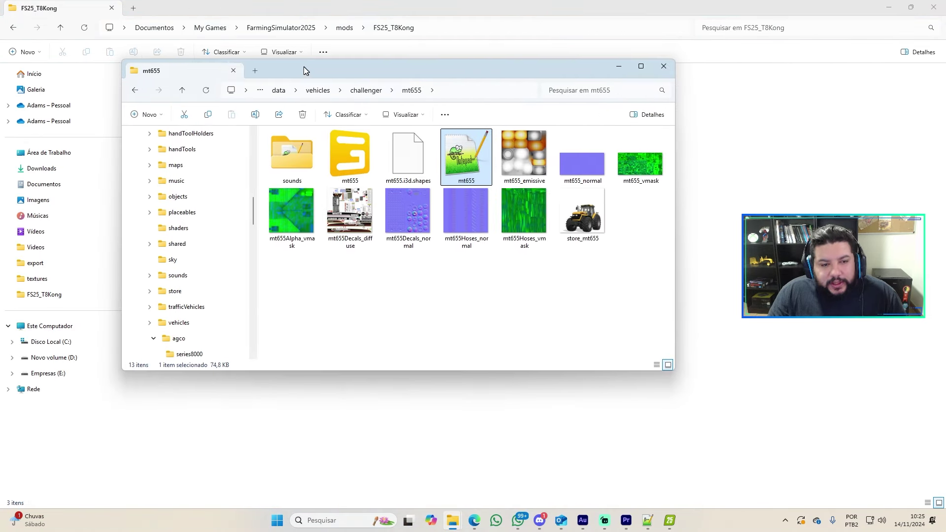
left_click_drag(490, 74, 516, 118)
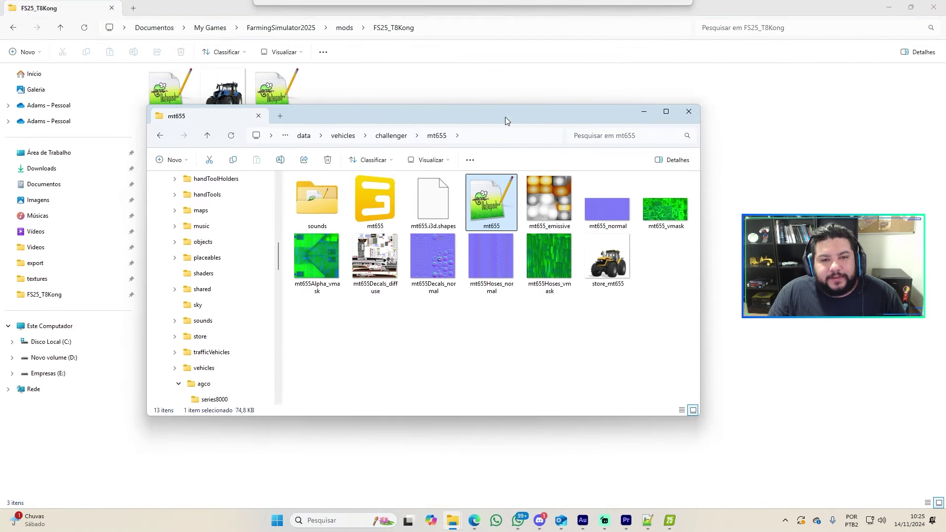
left_click(325, 197)
key("ctrl+c")
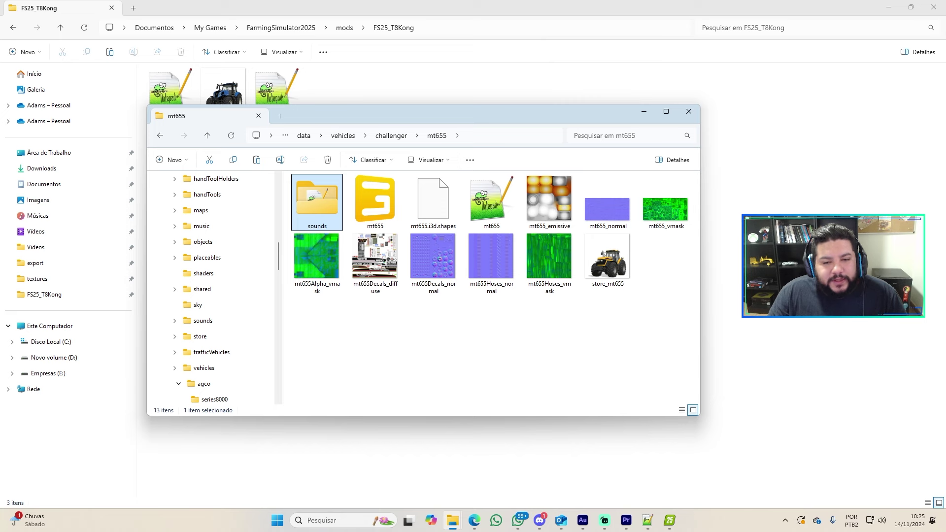
key("ctrl+w")
key("ctrl+v")
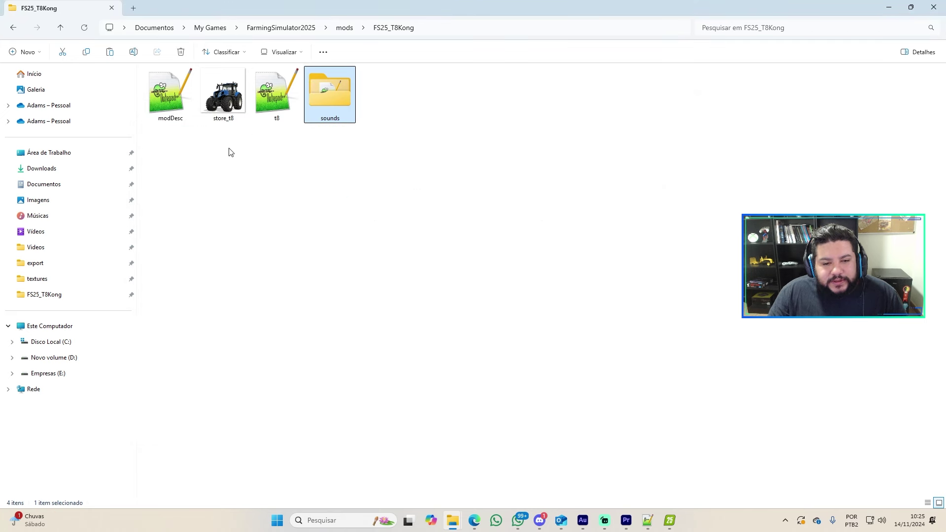
- Rename the mt655 XML file in the mod's new sounds folder to t8
double_click(344, 102)
left_click(171, 118)
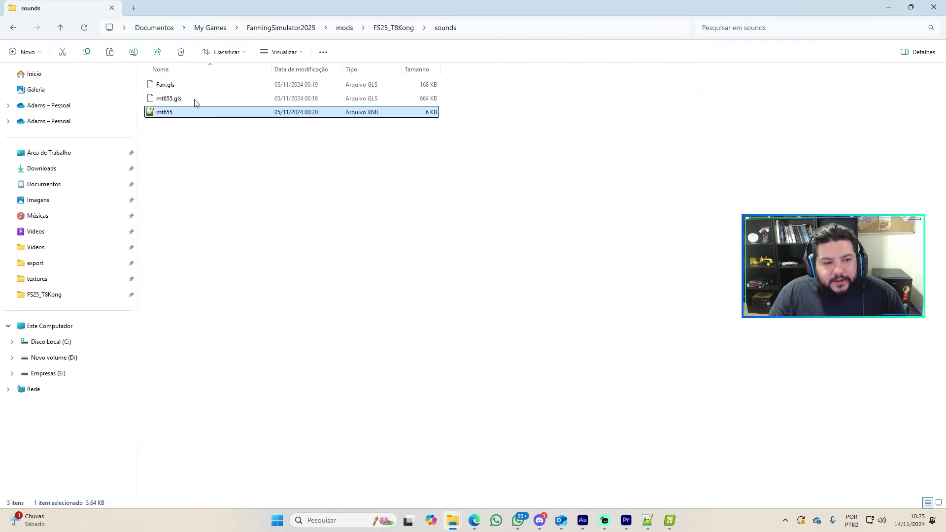
left_click(175, 115)
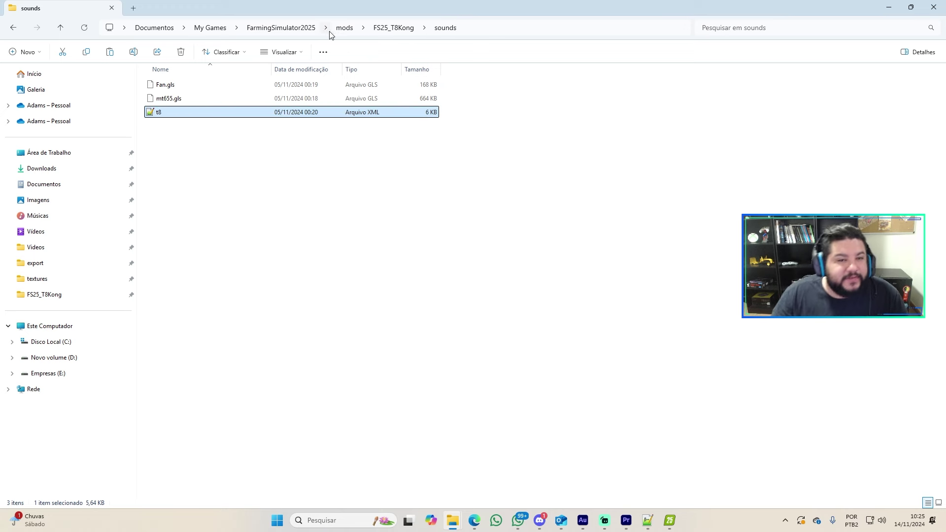
- Reload the outdated t8.xml in the extra Notepad++ window and close that window
left_click(647, 521)
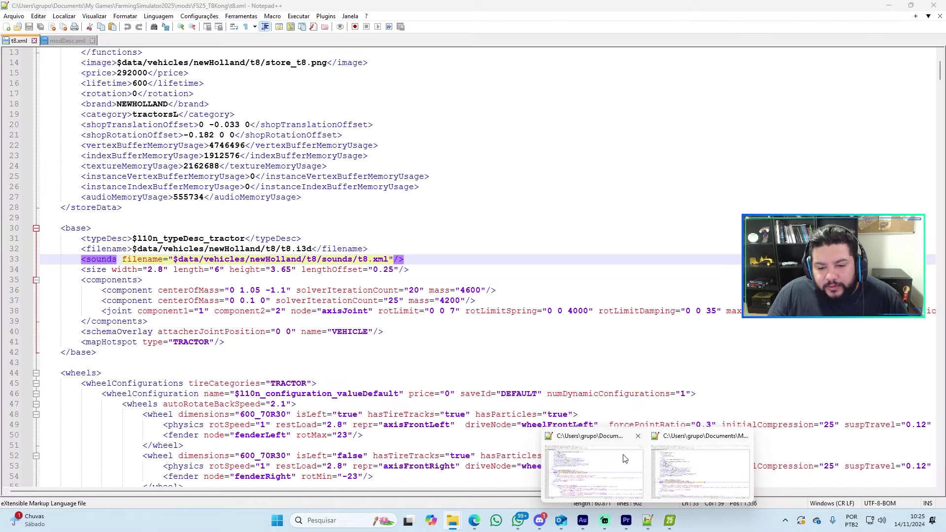
left_click(624, 459)
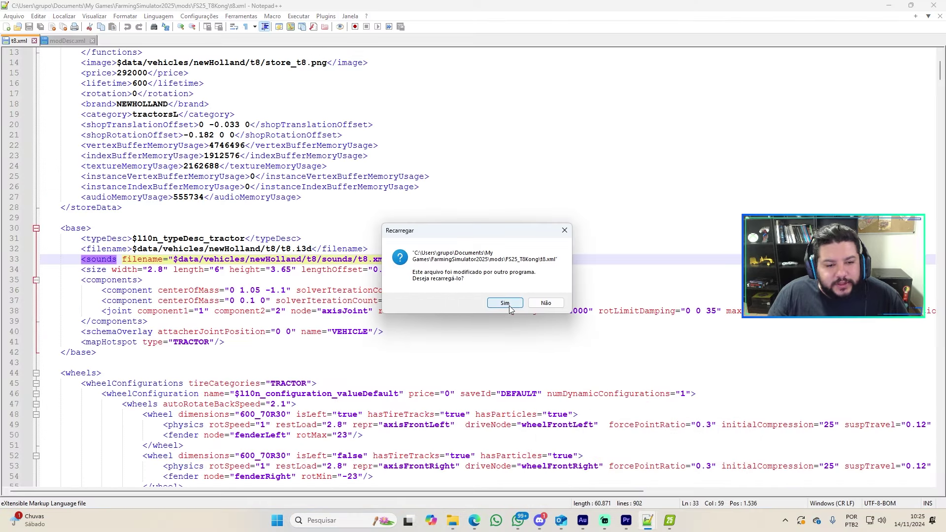
left_click(507, 304)
left_click(933, 7)
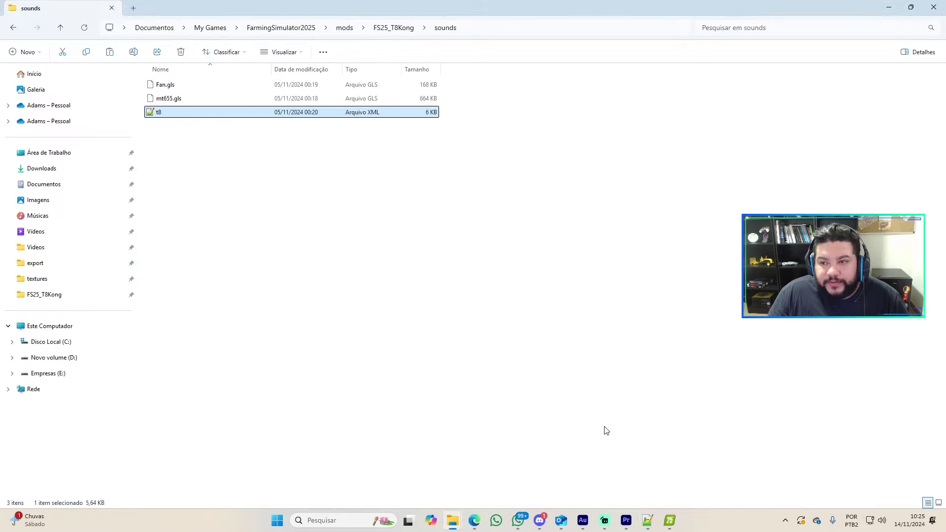
- In the mod's main t8.xml, change the sounds filename to sounds/t8.xml and save the file
left_click(648, 520)
scroll(58, 61, "up", 1)
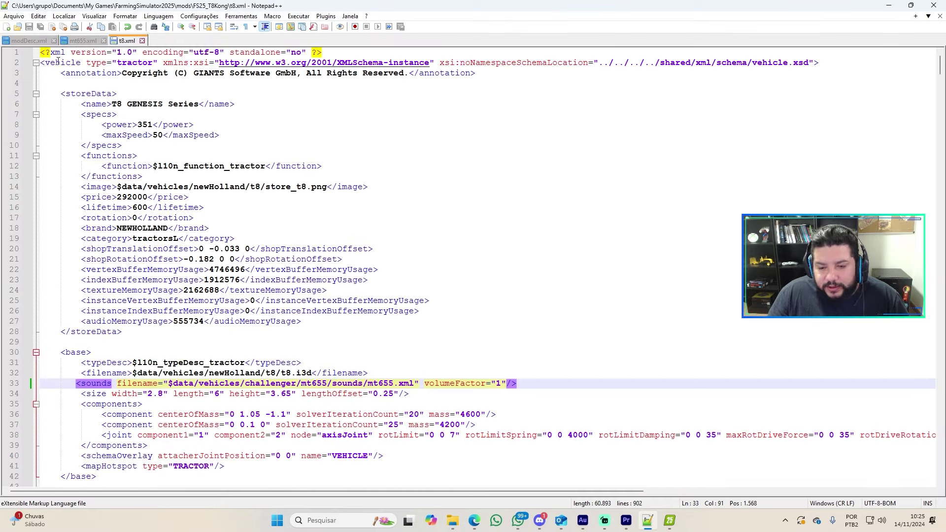
scroll(252, 376, "down", 3)
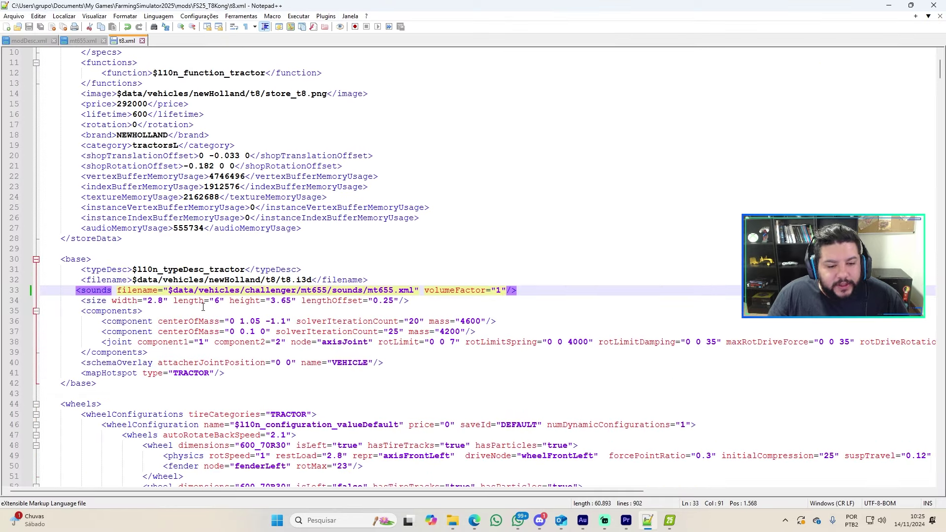
left_click_drag(193, 290, 417, 291)
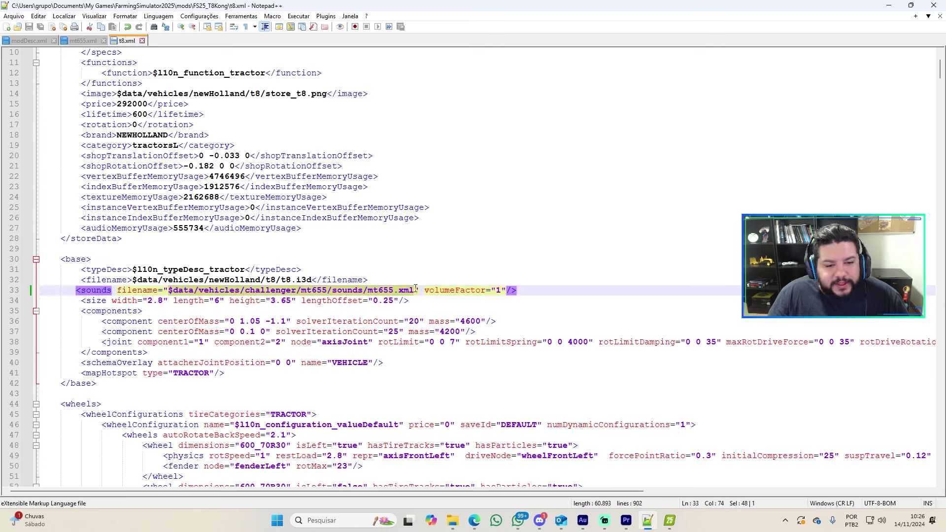
left_click_drag(168, 291, 322, 293)
key("Delete")
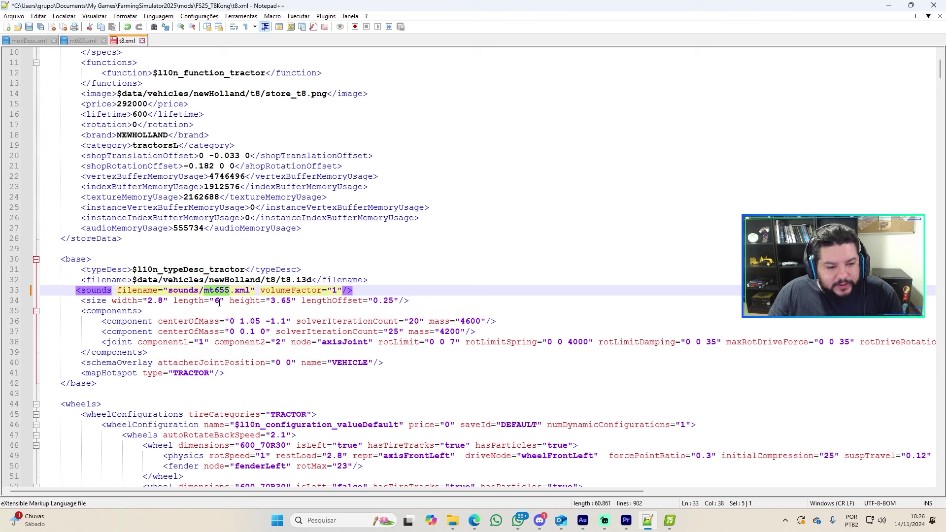
type("t8")
left_click(297, 269)
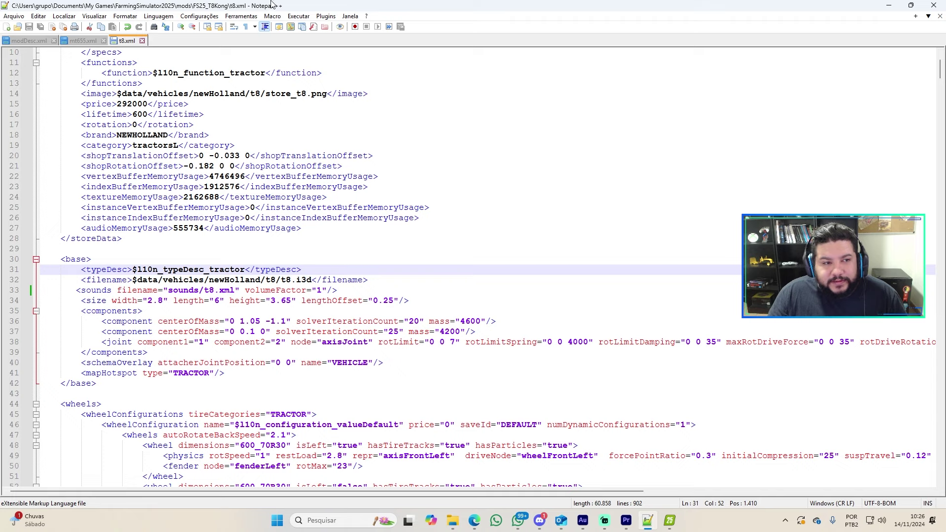
- Open t8.xml from the mod's sounds folder in Notepad++ and maximize the editor window
left_click_drag(271, 3, 516, 166)
double_click(172, 113)
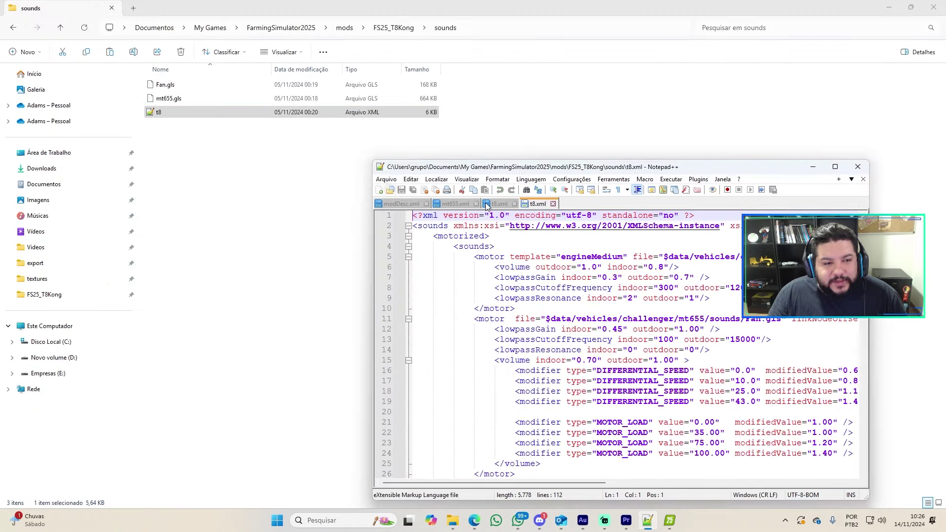
left_click_drag(697, 162, 493, 1)
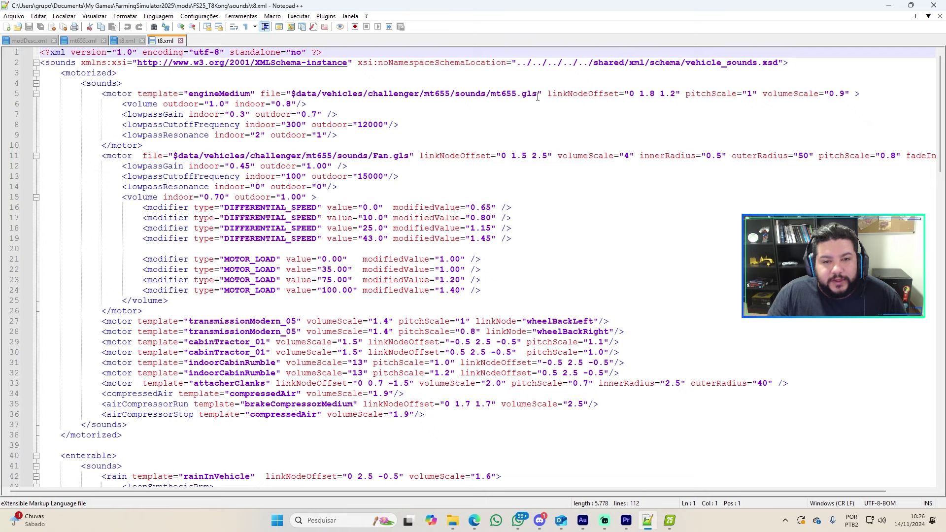
- Lower the pitchScale of the engineMedium motor sound that uses mt655.gls to below 1 and save the file
left_click_drag(538, 96, 373, 93)
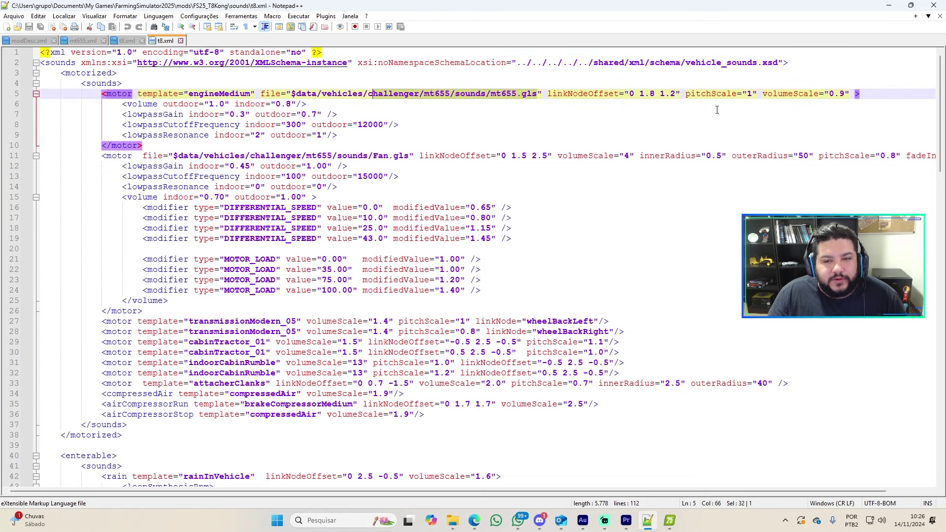
left_click_drag(843, 93, 838, 93)
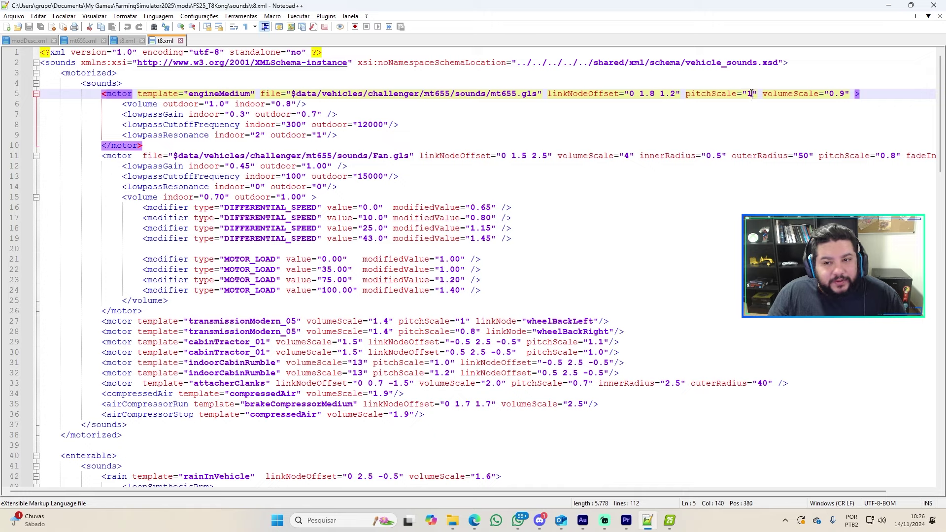
left_click_drag(752, 94, 747, 93)
type("0.5")
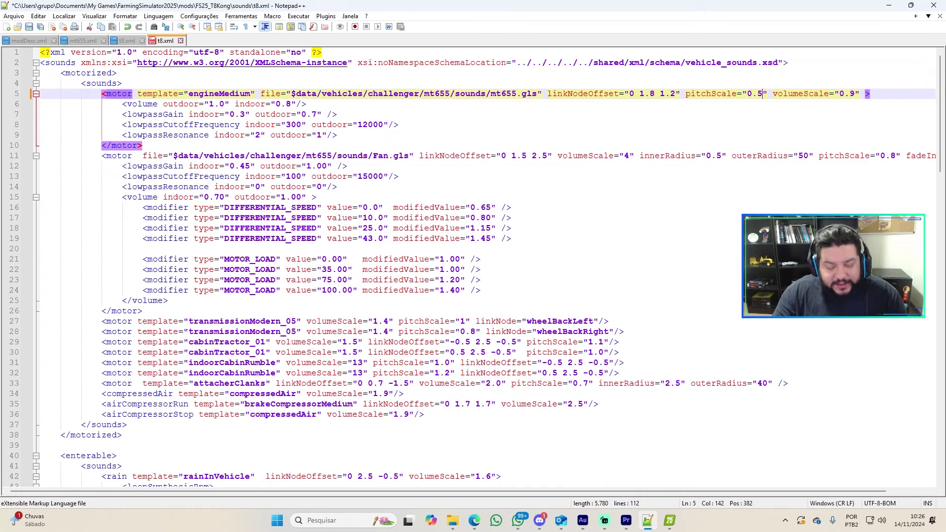
key("ctrl+s")
- Switch to Farming Simulator 25 and replace the recalled gsCameraFovSet command in the developer console with gsv
left_click(678, 521)
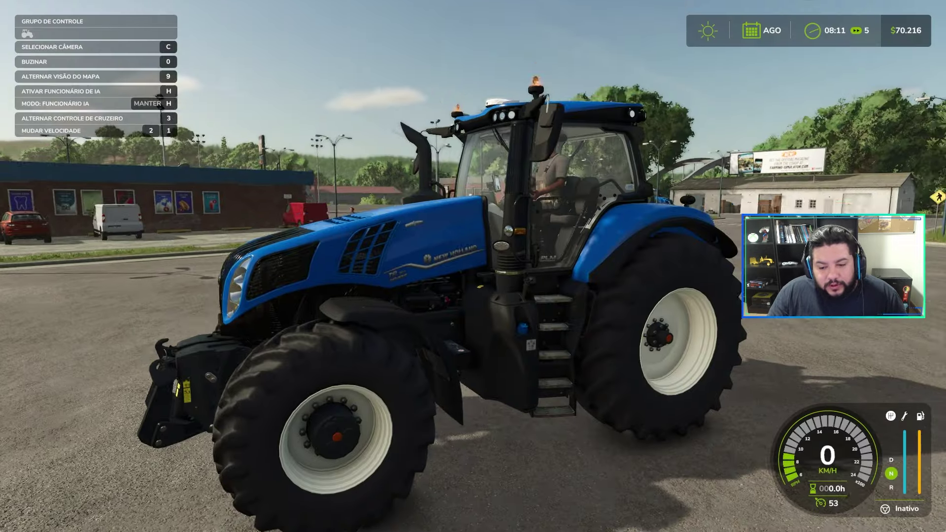
key("grave")
key("Up")
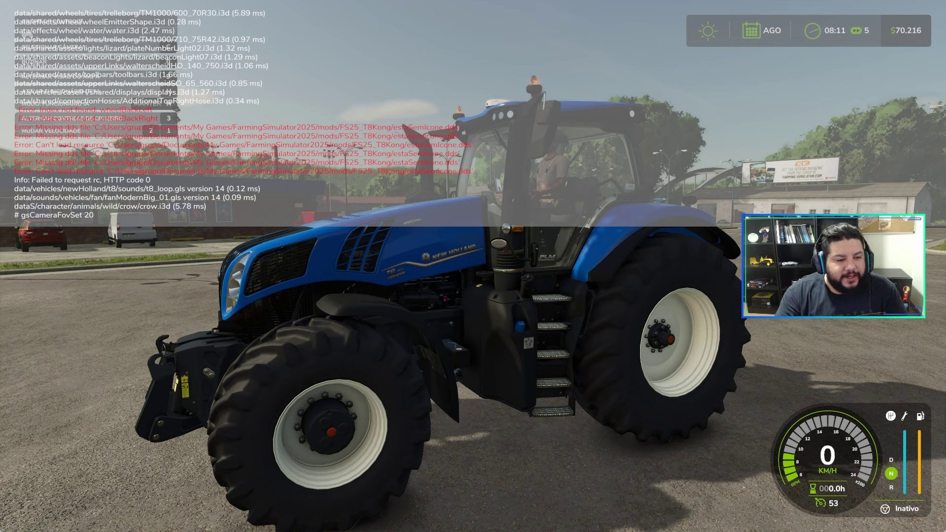
key("BackSpace")
key("BackSpace")
key("BackSpace")
key("BackSpace")
key("BackSpace")
key("BackSpace")
key("BackSpace")
key("BackSpace")
key("BackSpace")
key("BackSpace")
key("BackSpace")
key("BackSpace")
key("BackSpace")
key("BackSpace")
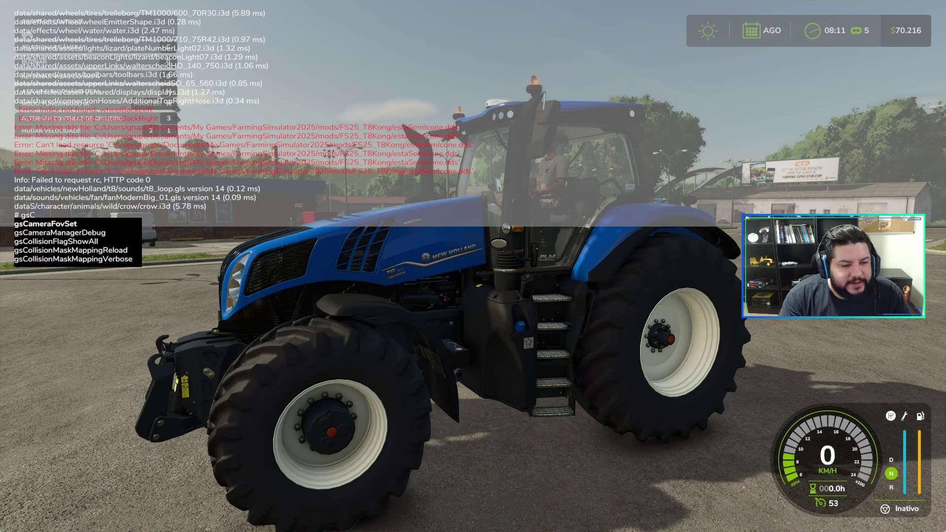
type("v")
- Run gsVehicleReload from the suggested console commands, close the console and drive the tractor to hear the lowered engine pitch
key("Down")
key("Down")
key("Down")
key("Down")
key("Down")
key("Down")
key("Down")
key("Down")
key("Down")
key("Down")
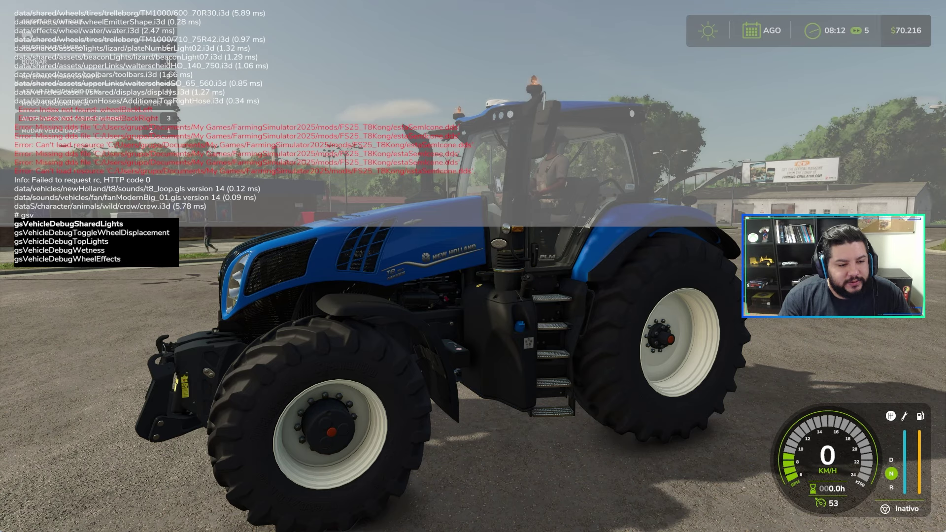
key("Down")
key("Down")
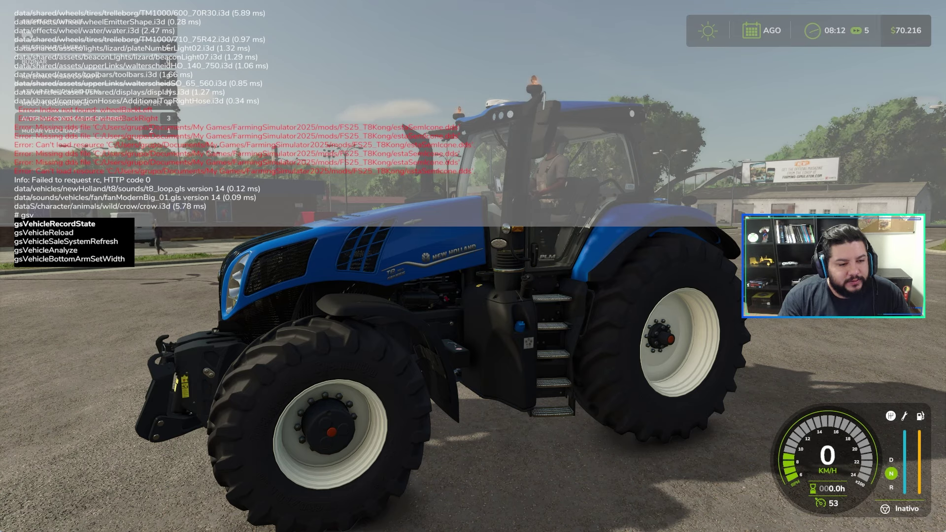
key("Return")
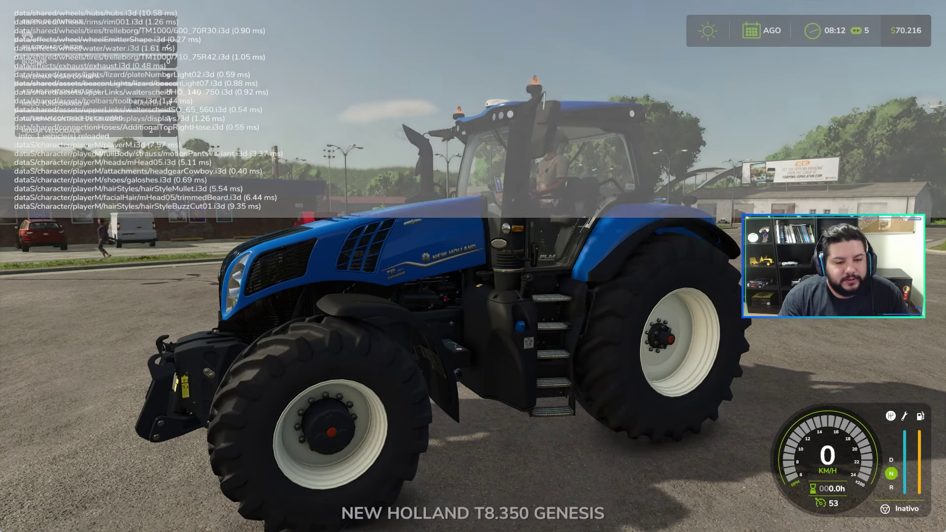
key("grave")
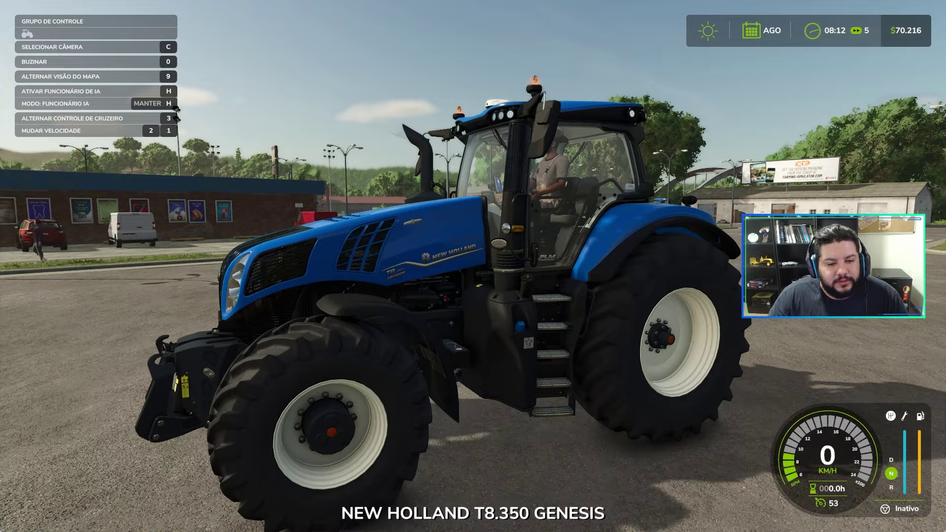
key("w")
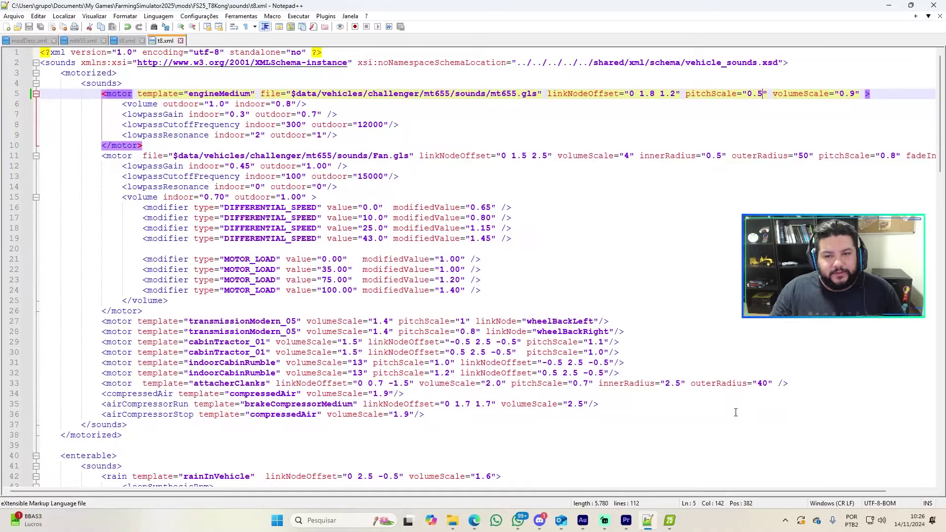
- Set the pitchScale of the engineMedium motor sound to 3 in the mod's sounds/t8.xml and save the file
key("BackSpace")
key("BackSpace")
key("BackSpace")
key("ctrl+s")
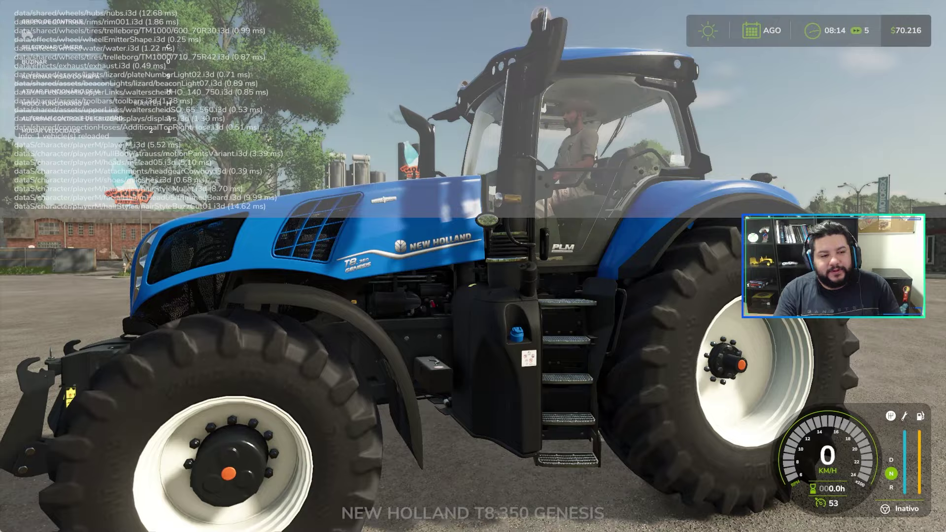
- Reload the tractor through the game's console and drive it forward to test the engine sound at pitch scale 3
key("grave")
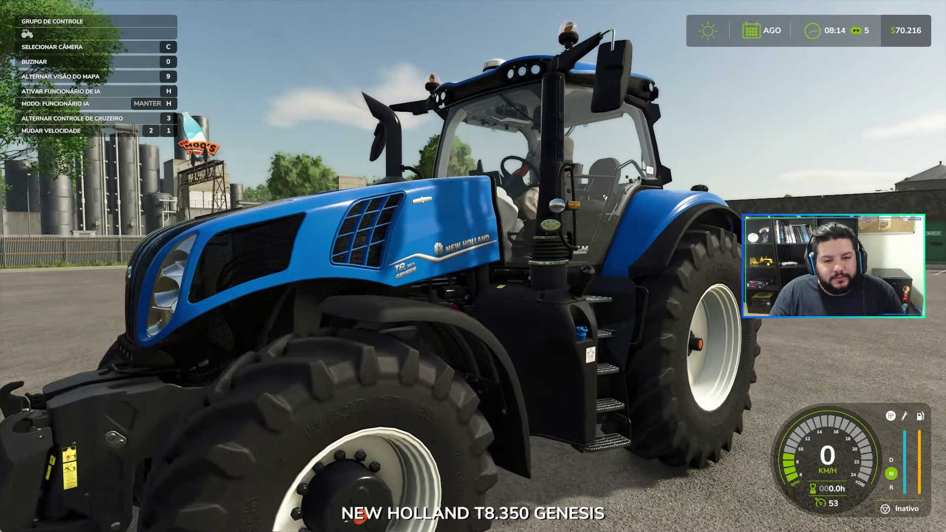
key("w")
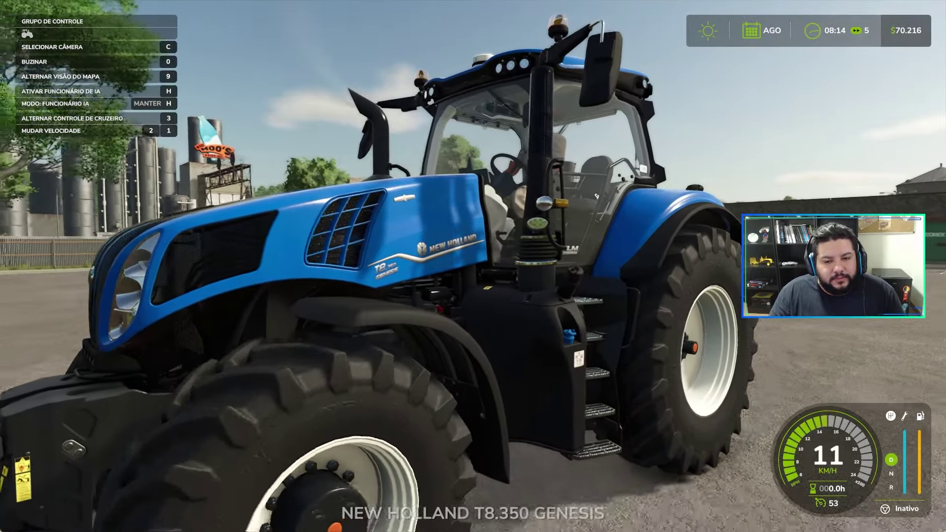
scroll(473, 266, "down", 3)
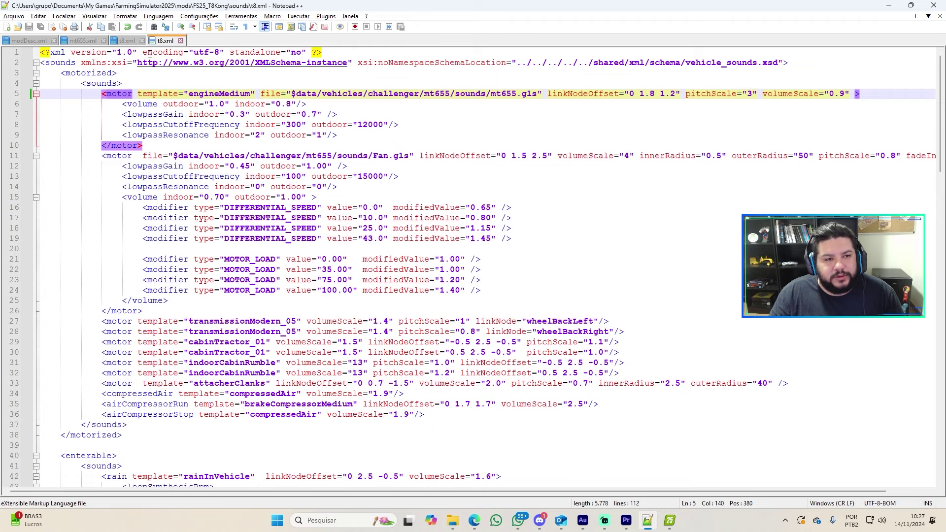
- Remove the whole engineMedium motor block that uses mt655.gls from the mod's sounds/t8.xml and save the file
scroll(410, 389, "down", 3)
scroll(433, 302, "up", 3)
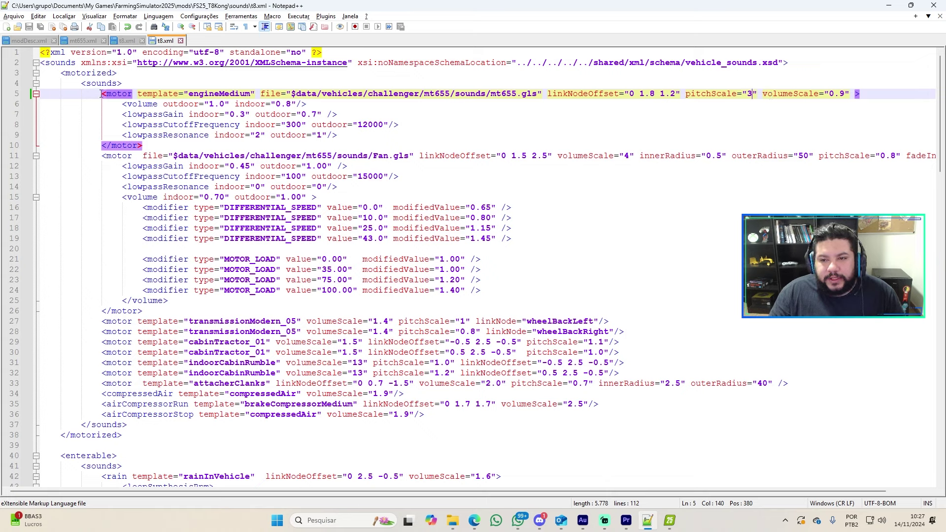
left_click_drag(102, 94, 178, 142)
key("ctrl+c")
key("Delete")
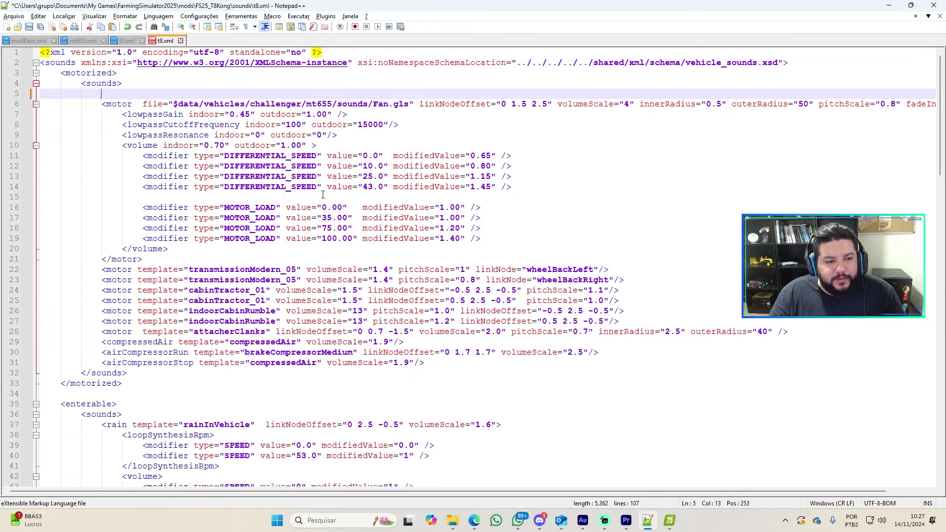
- Switch to Farming Simulator 25, reload the tractor from the console and reverse it to test it without the main engine sound
left_click(668, 521)
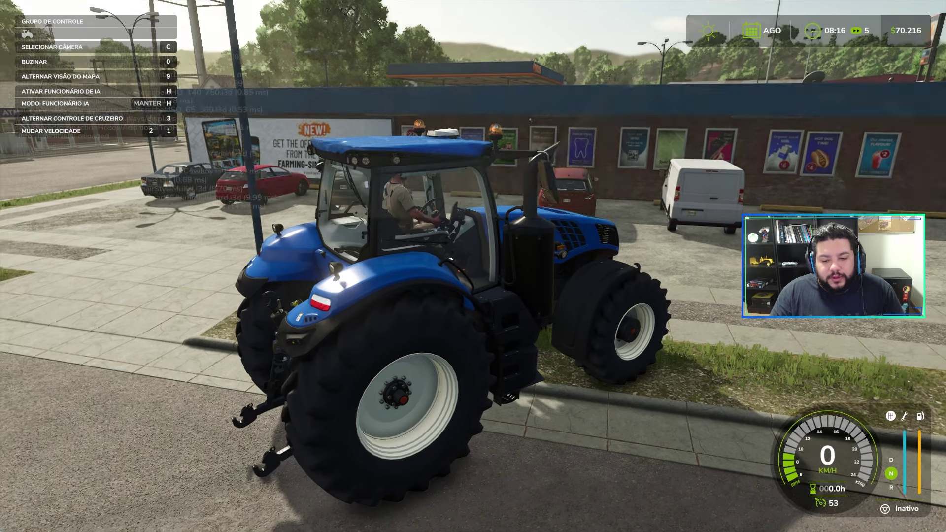
key("Return")
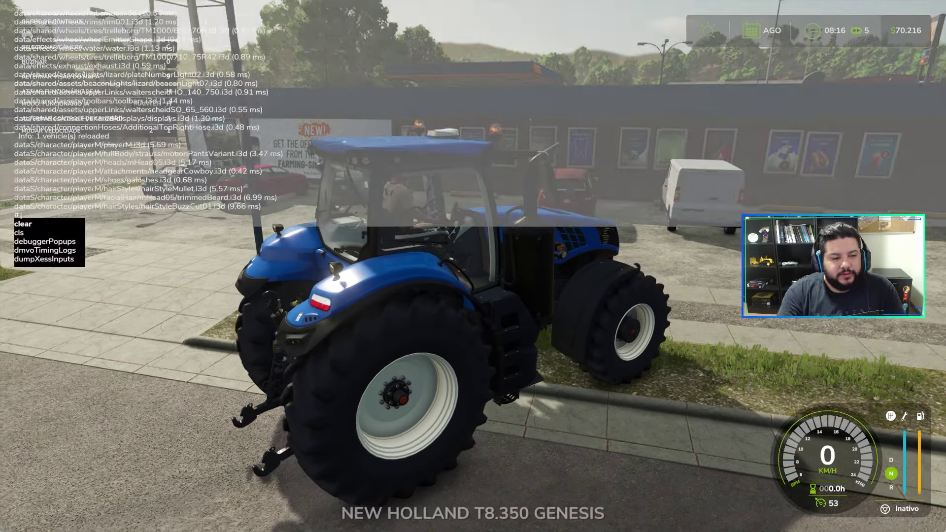
key("grave")
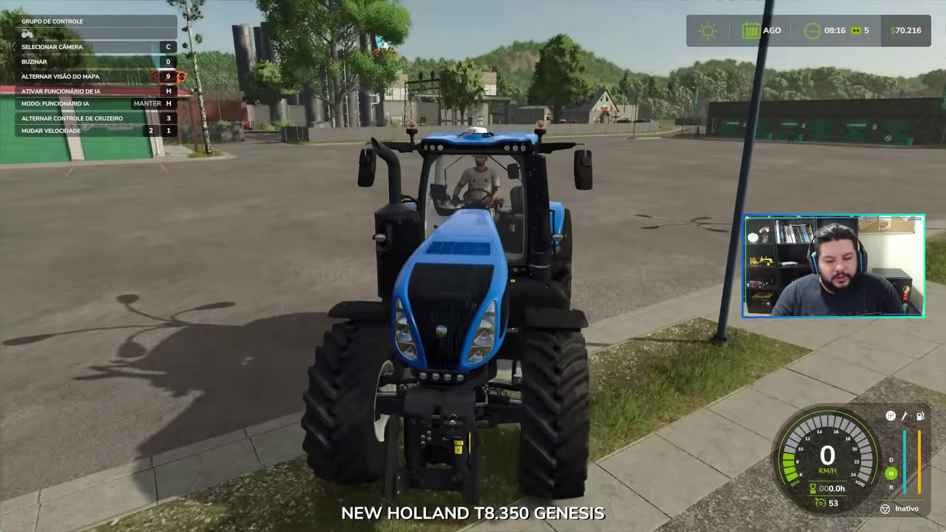
key("s")
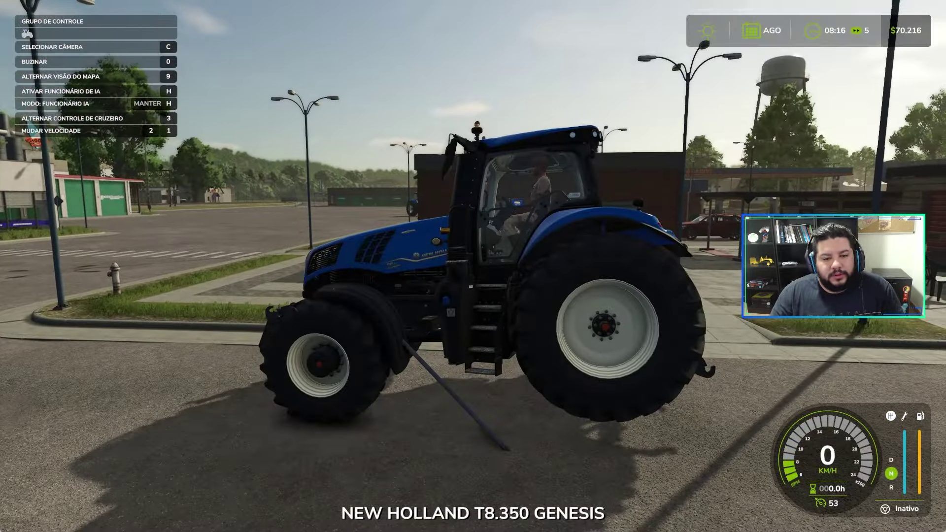
- Return to Notepad++, restore the engineMedium motor block and revert its pitchScale to 0.5
key("alt+Tab")
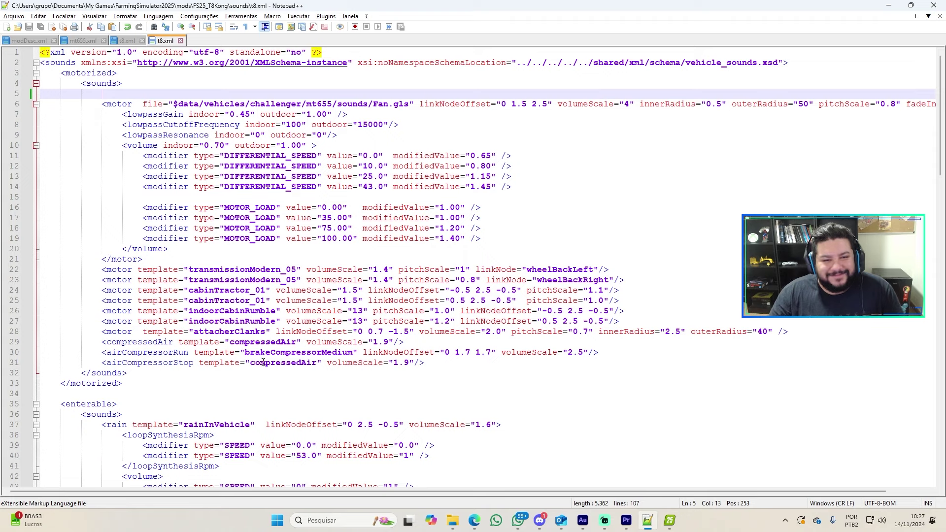
key("ctrl+v")
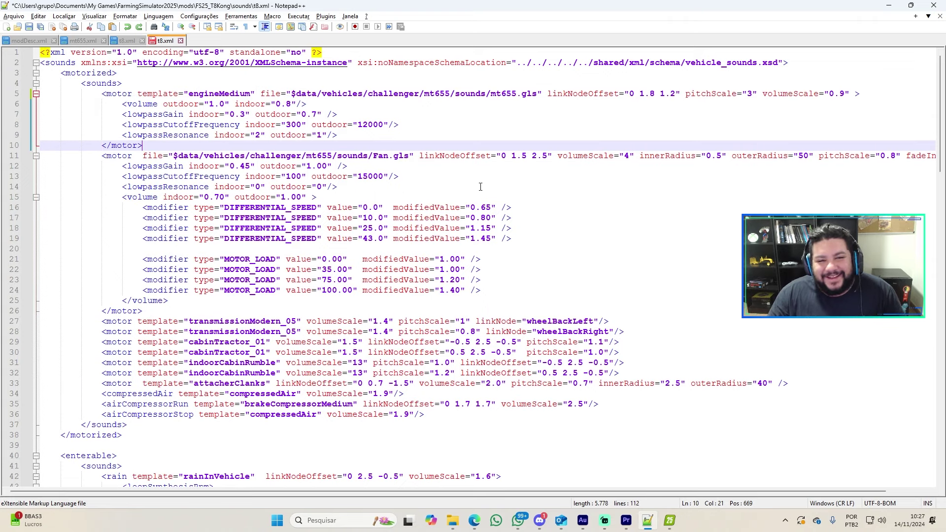
key("ctrl+z")
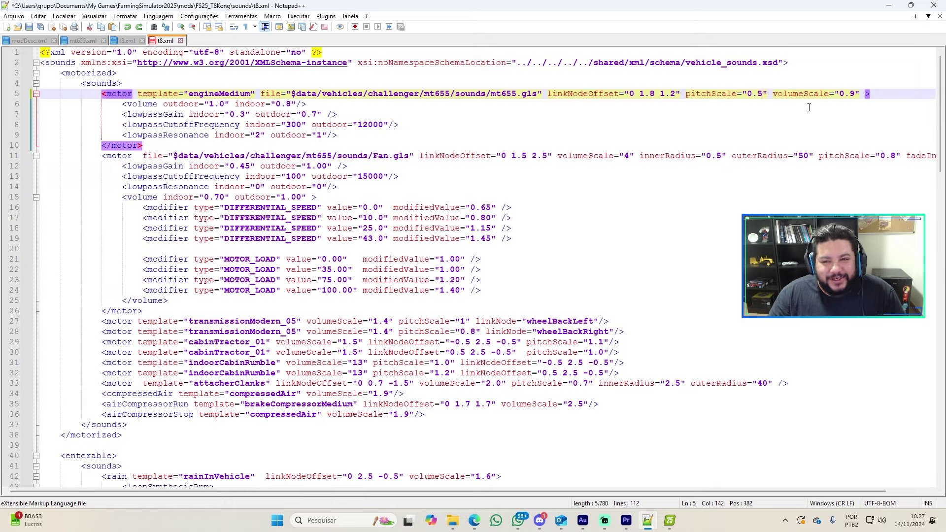
- Switch to Farming Simulator 25, rerun the vehicle reload command in the console and close the console
key("alt+Tab")
key("grave")
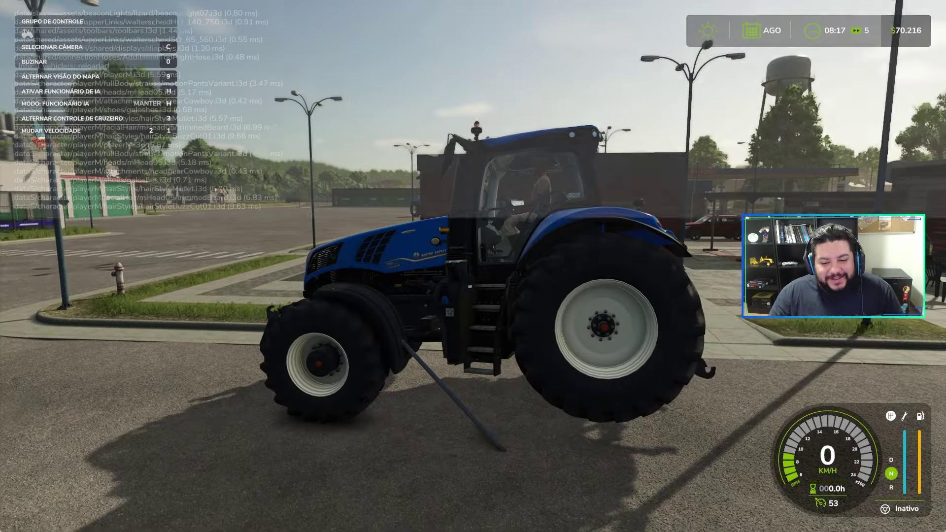
key("grave")
key("Up")
key("Return")
key("grave")
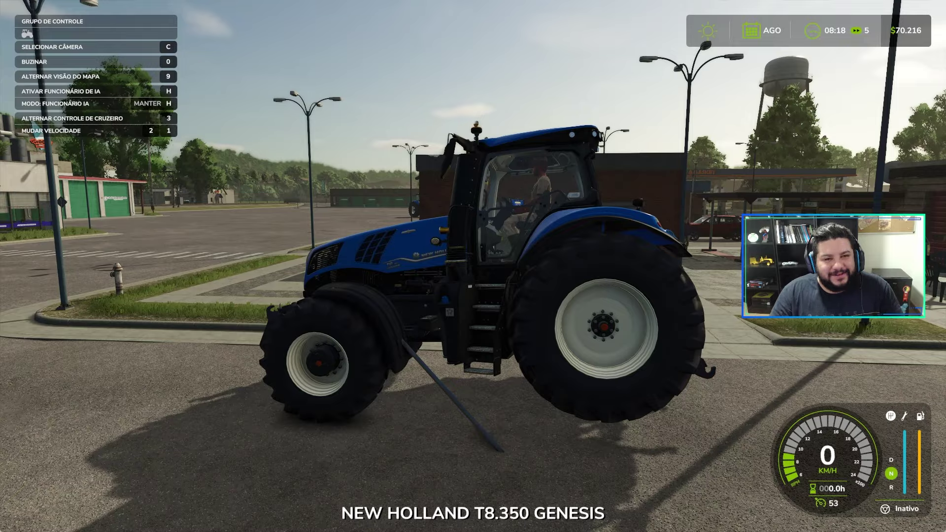
- Drive the reloaded tractor forward, backward and through turns around the lot to listen to the restored engine sound
key("w")
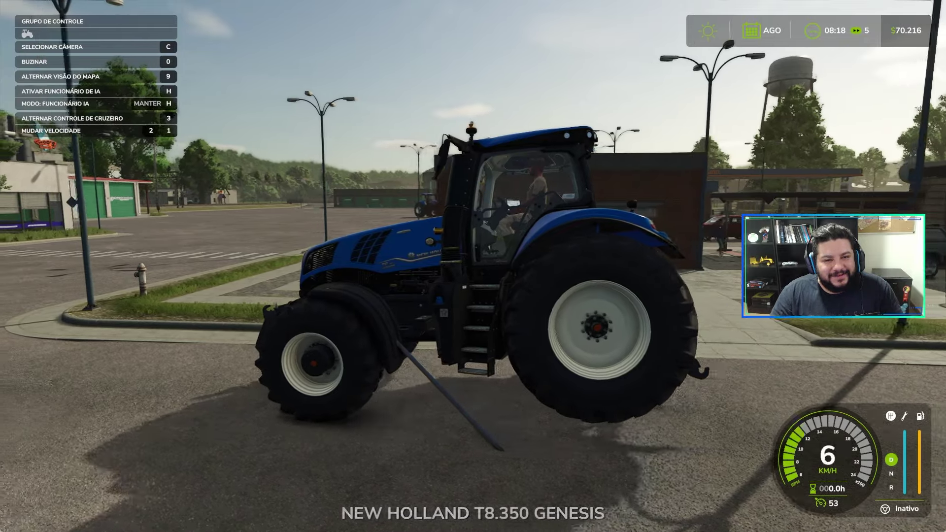
key("w")
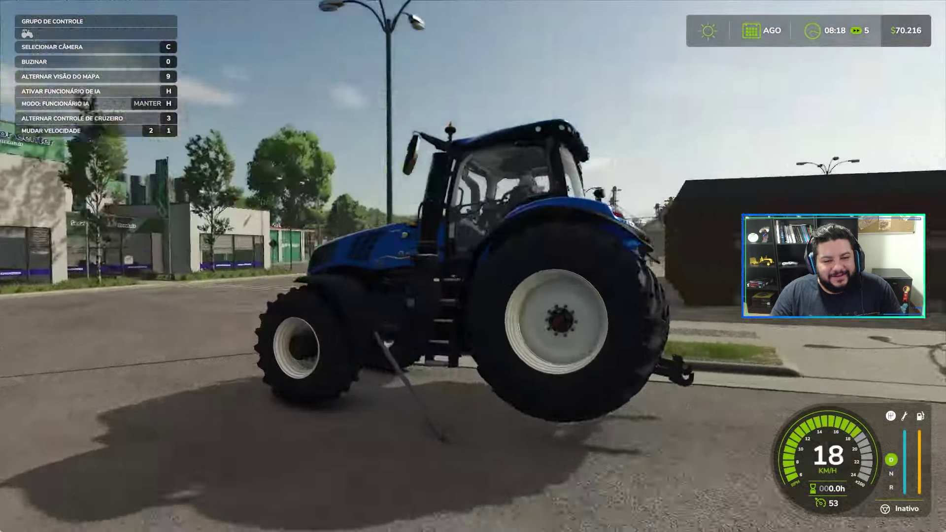
key("w")
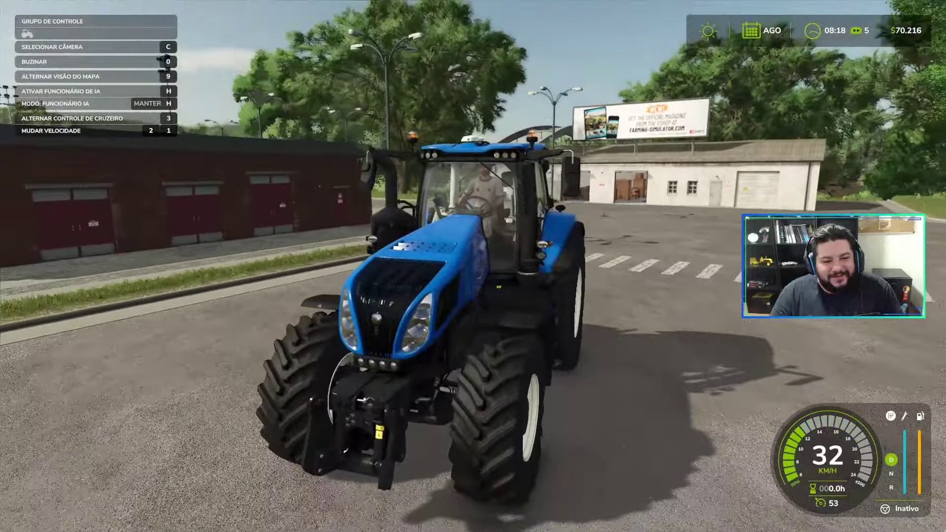
key("s")
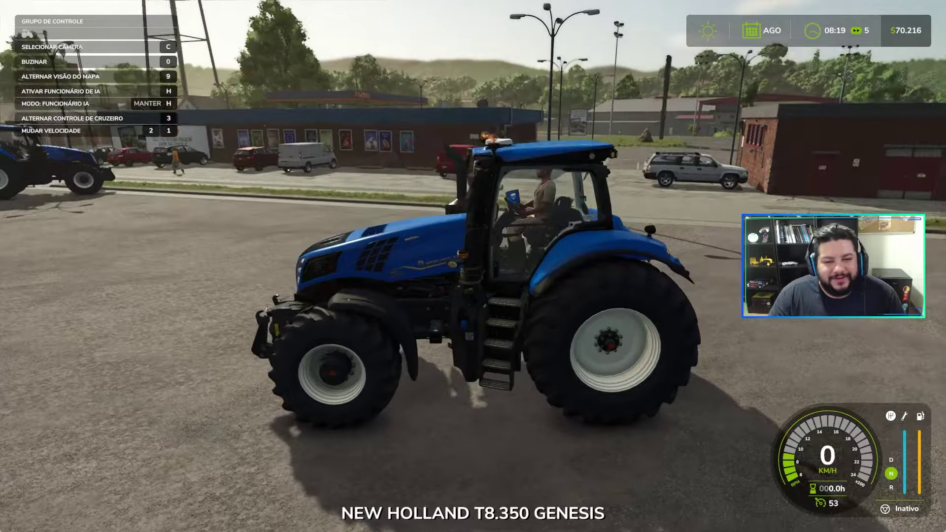
key("w")
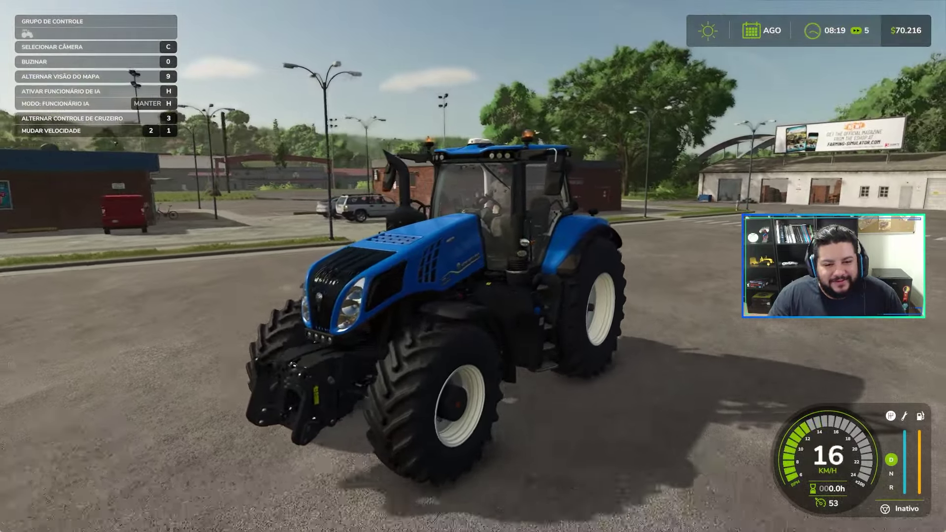
key("a")
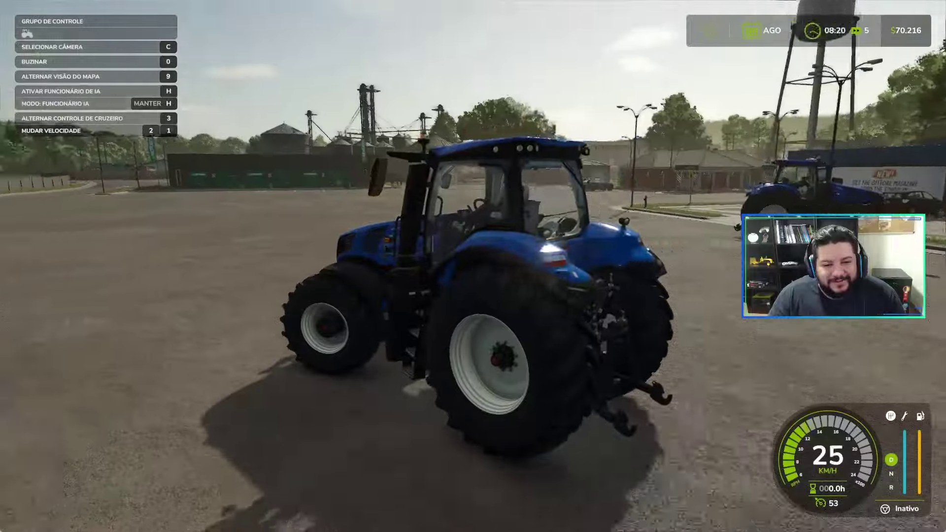